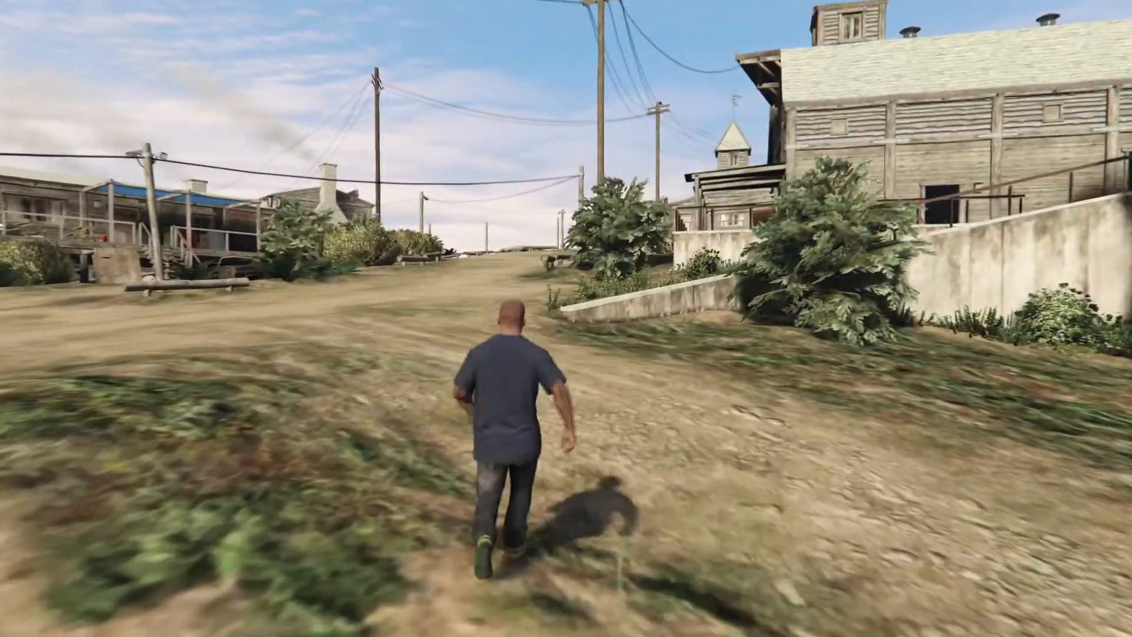
pyautogui.press('d')
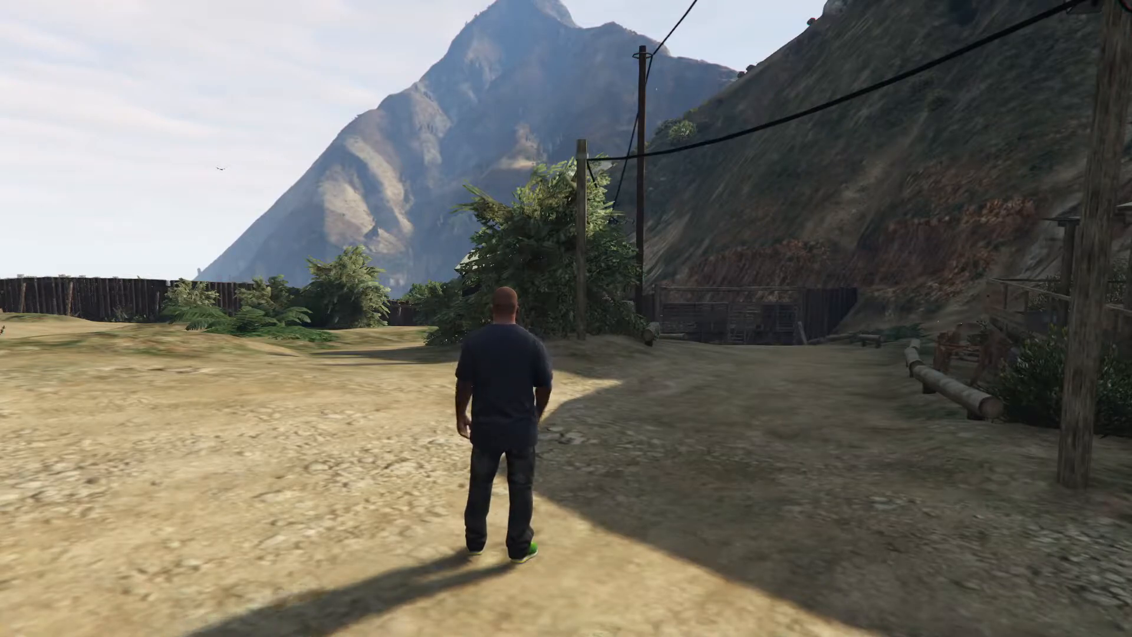
# Turn on Spooner Mode in the Menyoo trainer.
pyautogui.press('F8')
pyautogui.press('Down')
pyautogui.press('Down')
pyautogui.press('Down')
pyautogui.press('Down')
pyautogui.press('Down')
pyautogui.press('Down')
pyautogui.press('Down')
pyautogui.press('Down')
pyautogui.press('Up')
pyautogui.press('Return')
pyautogui.press('Up')
pyautogui.press('Return')
pyautogui.press('F8')
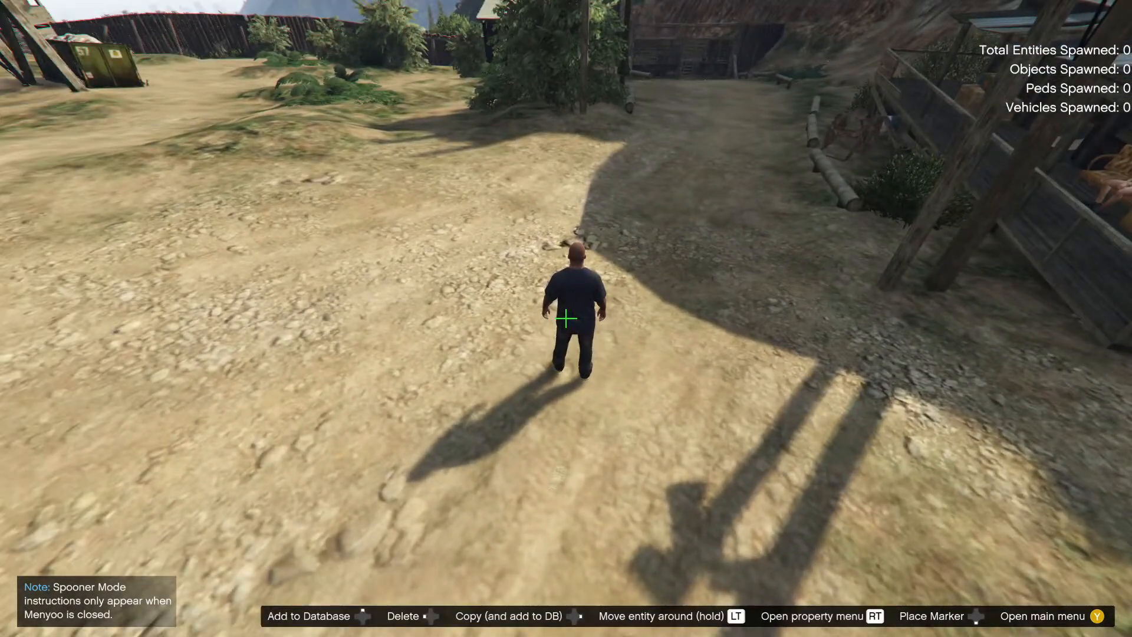
# Move the character onto the wooden deck of the hut with the satellite dish and turn off Spooner Mode.
pyautogui.moveTo(566, 319); pyautogui.dragTo(566, 318)
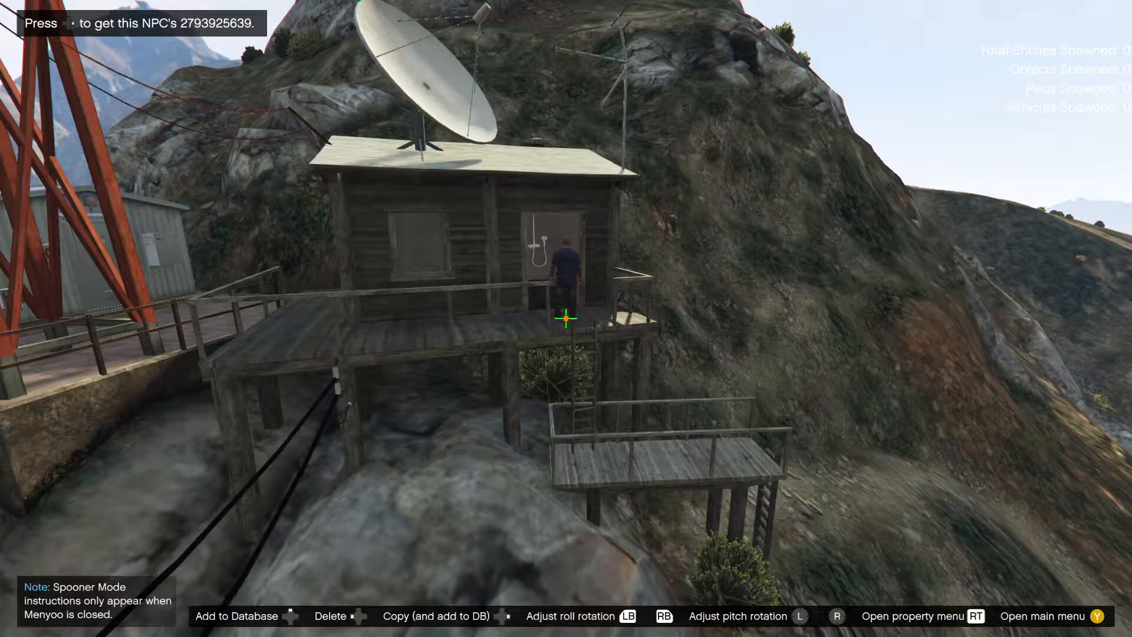
pyautogui.press('F8')
pyautogui.press('Return')
pyautogui.press('F8')
# Walk through the hut's washroom interior and out past the red tower to the metal sheds.
pyautogui.press('w')
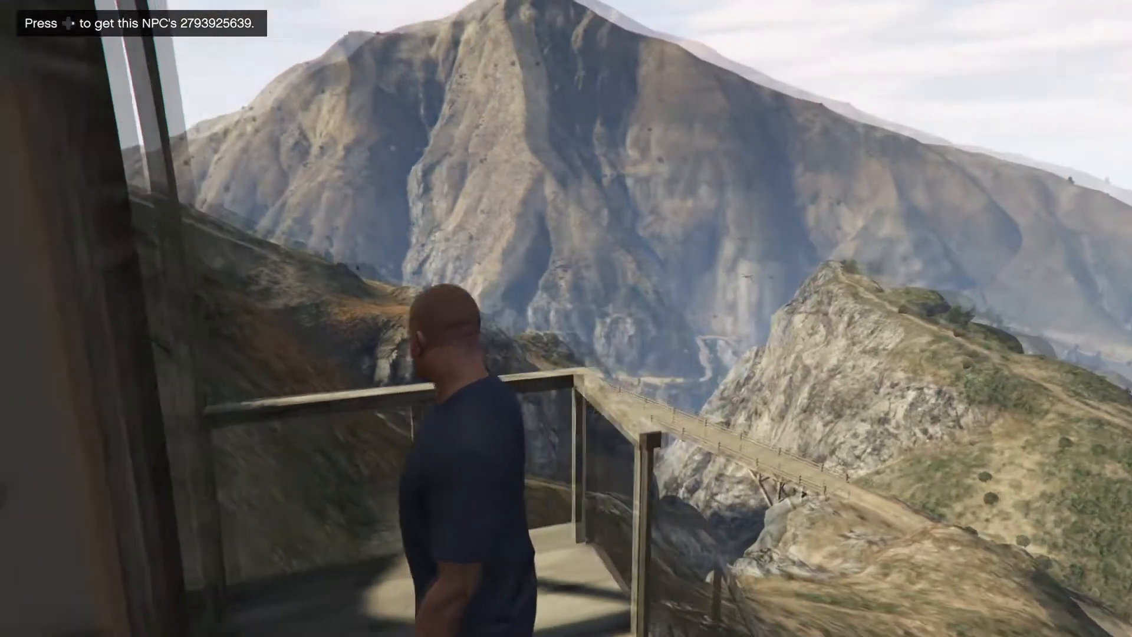
pyautogui.press('w')
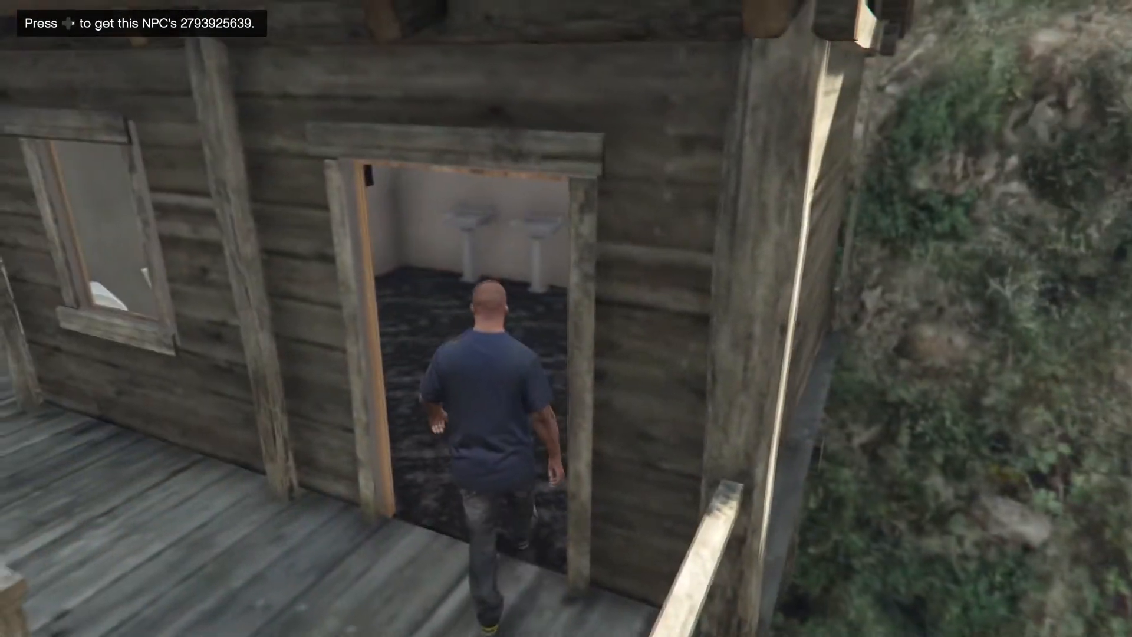
pyautogui.press('w')
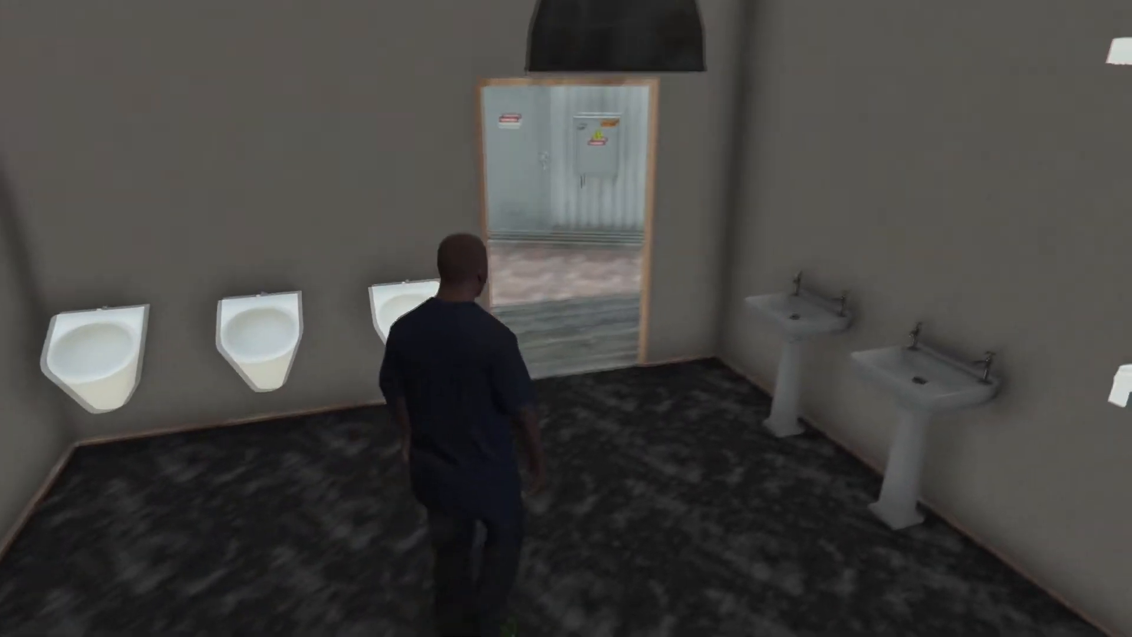
pyautogui.press('w')
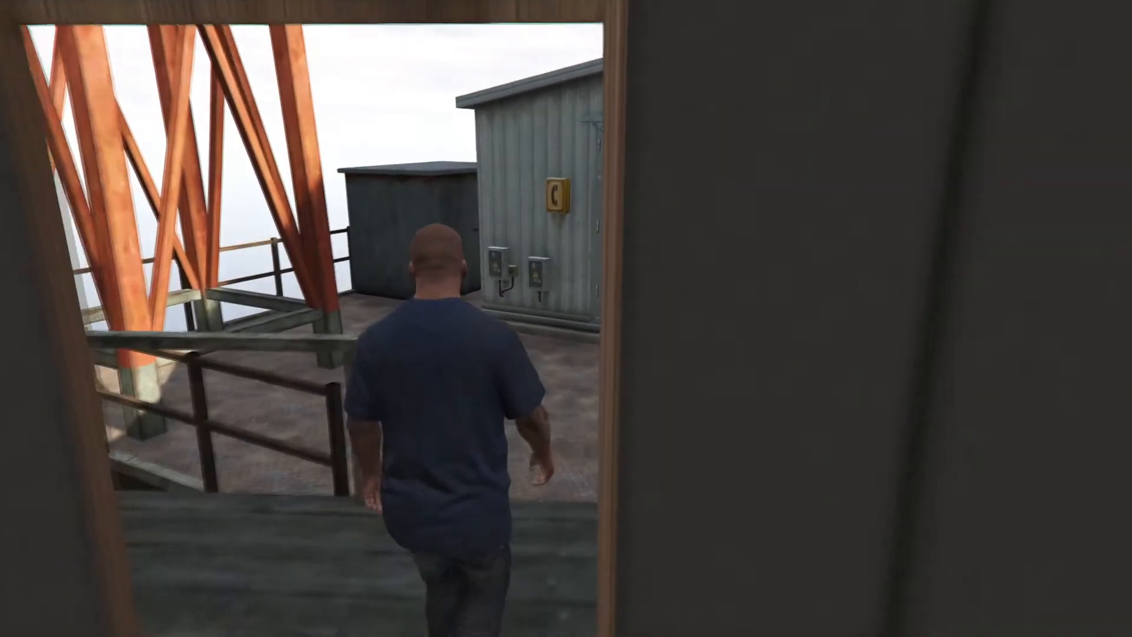
pyautogui.press('w')
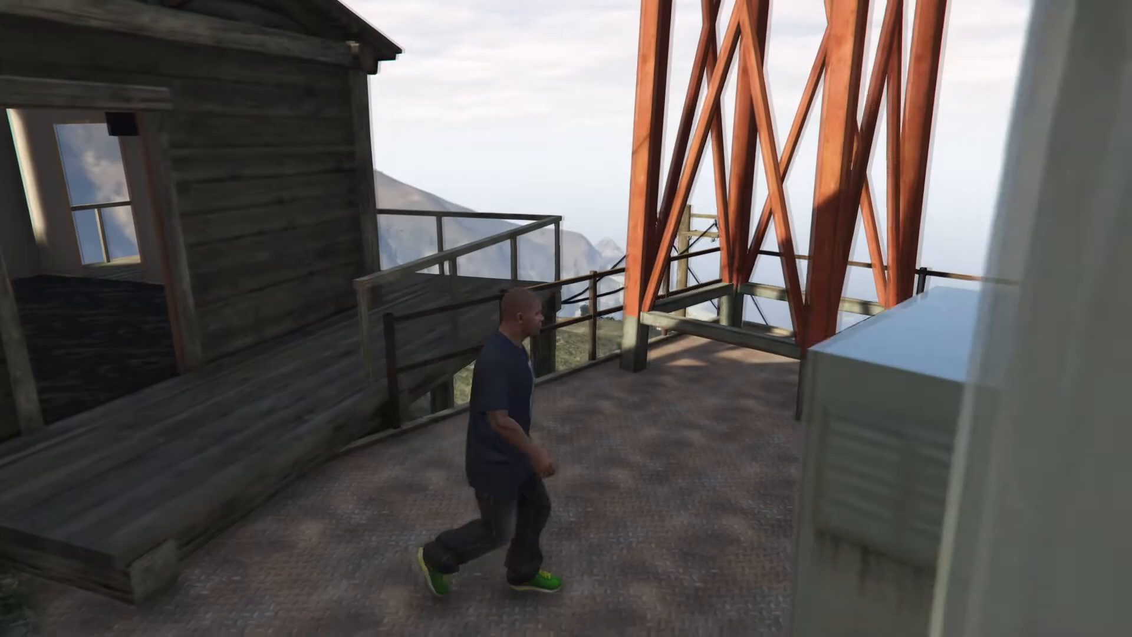
pyautogui.press('w')
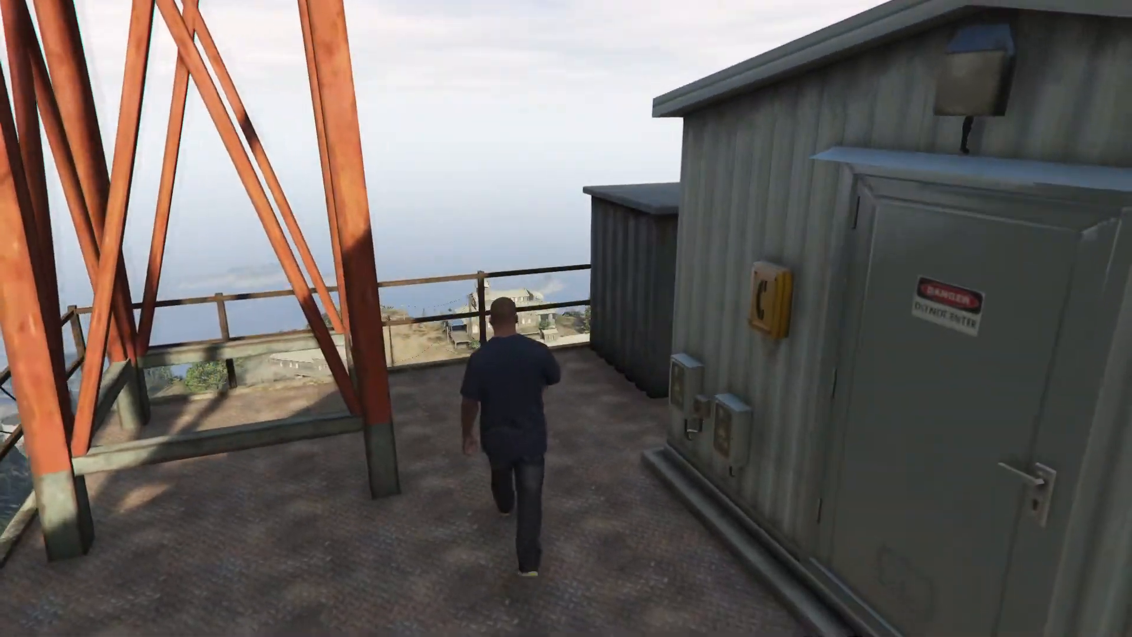
pyautogui.press('w')
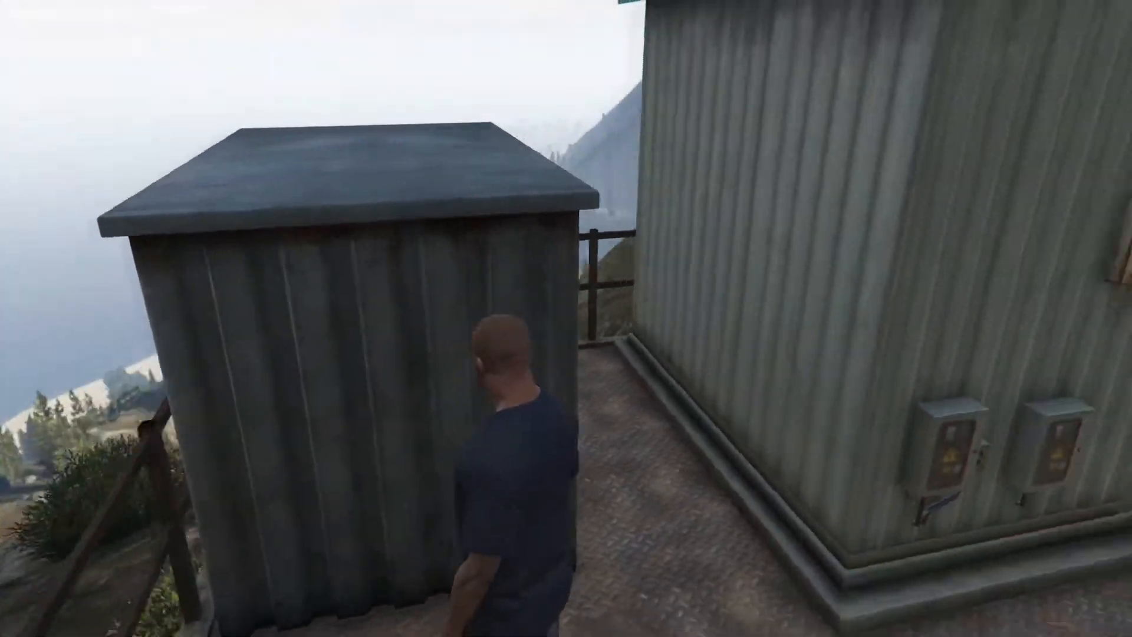
pyautogui.press('w')
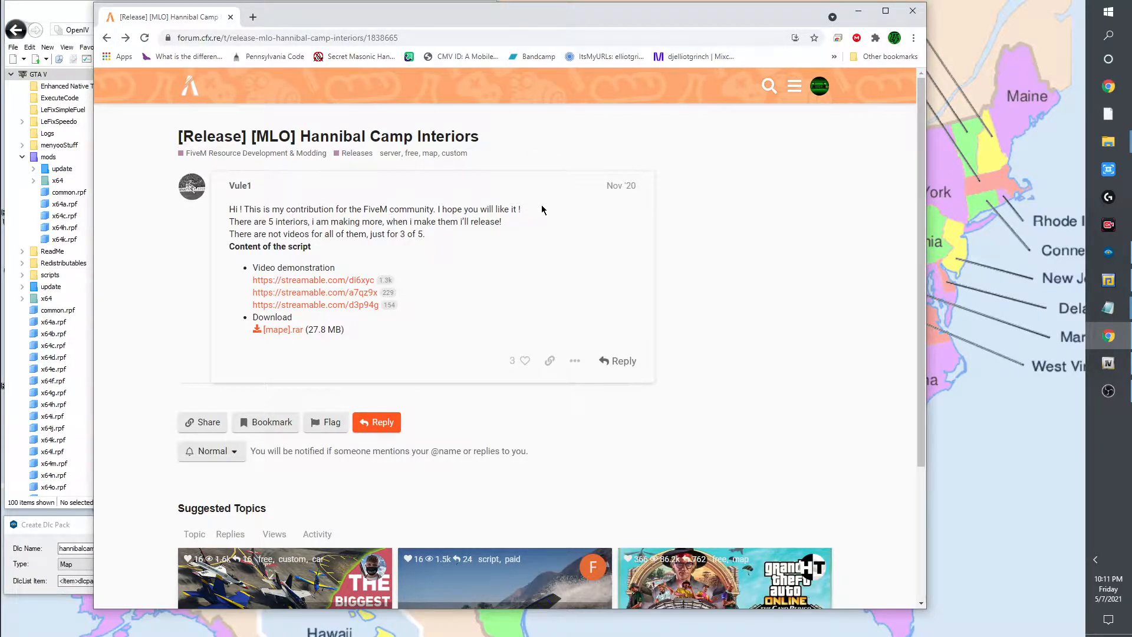
# Minimise the browser and spread out the OpenIV and Create Dlc Pack windows, bringing the [mape] folder window to the front.
pyautogui.click(858, 10)
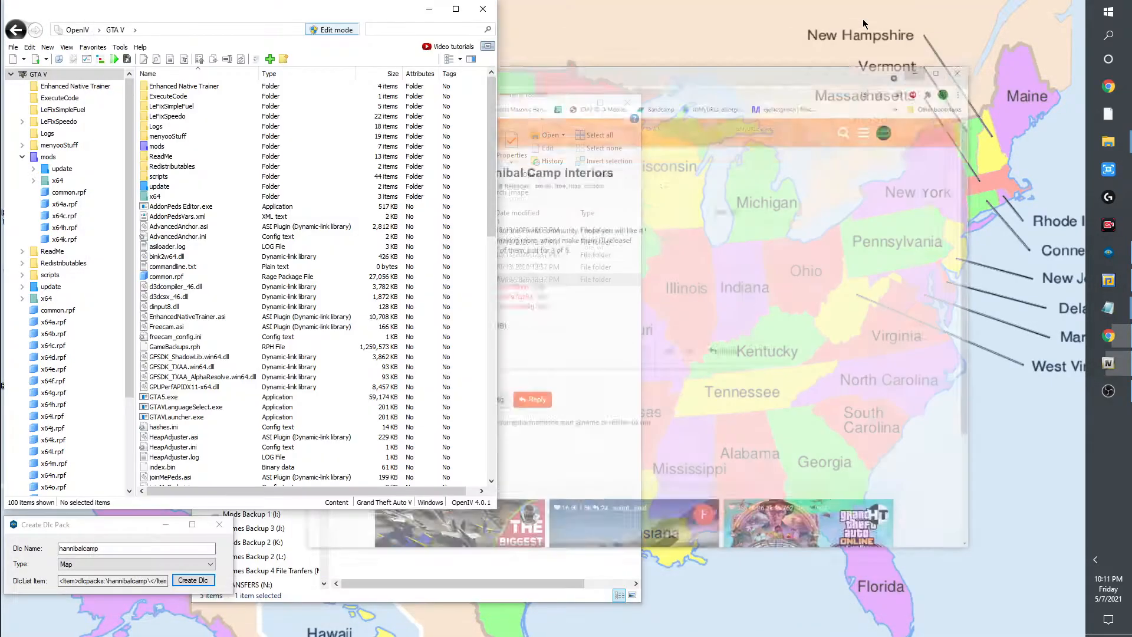
pyautogui.moveTo(254, 11); pyautogui.dragTo(797, 56)
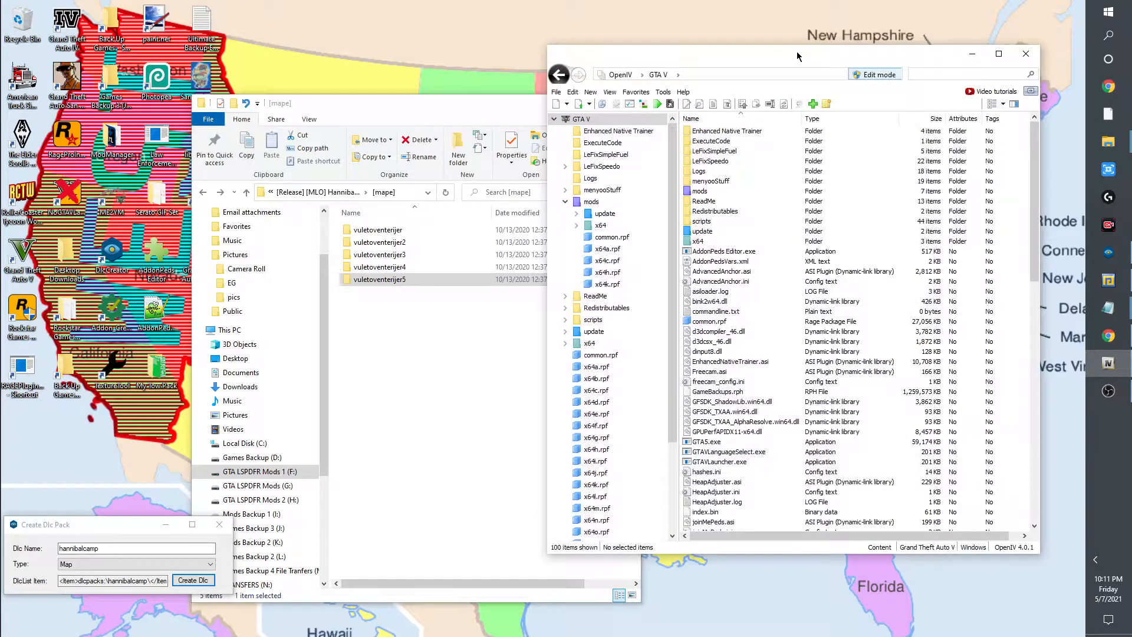
pyautogui.moveTo(142, 526); pyautogui.dragTo(177, 72)
pyautogui.click(432, 397)
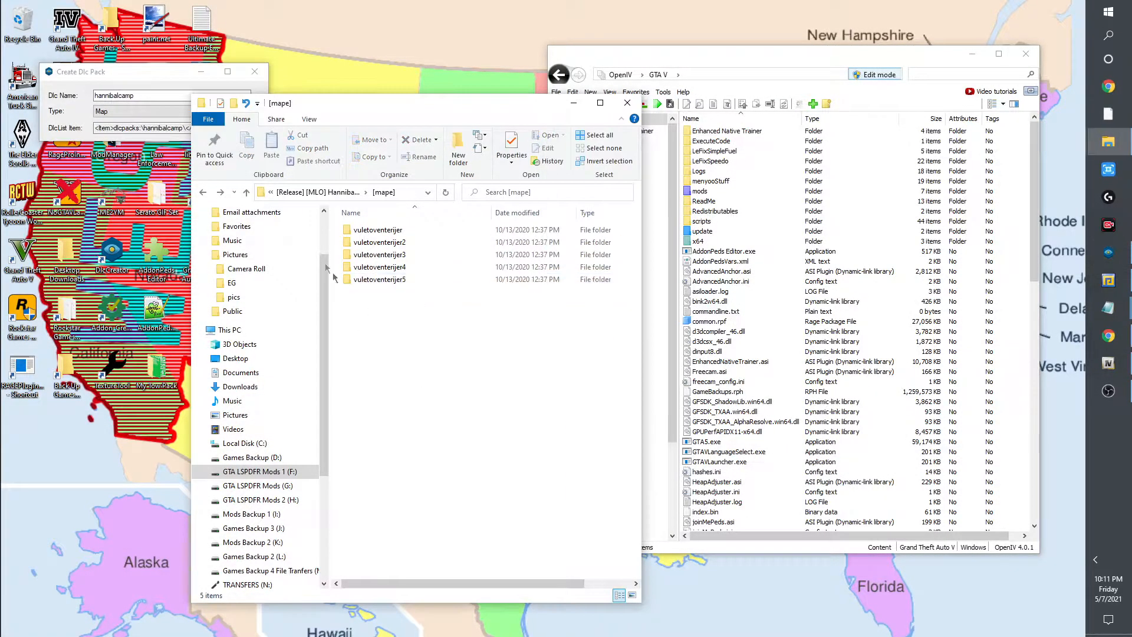
# Examine the contents of the stream folder inside vuletoventerijer in the extracted [mape] folder.
pyautogui.click(207, 193)
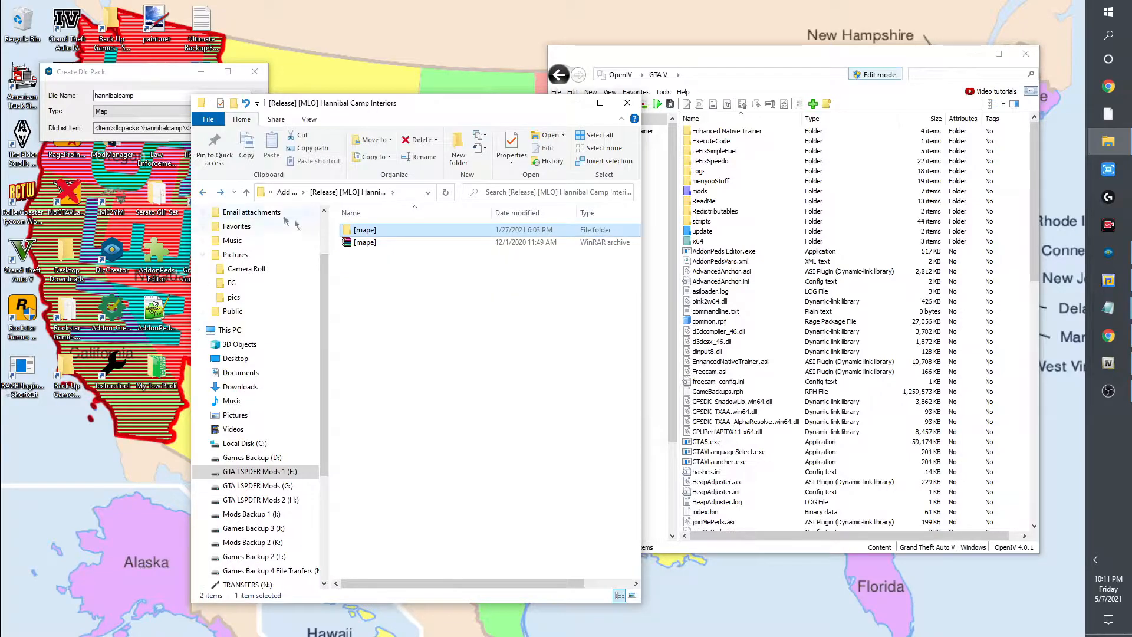
pyautogui.doubleClick(365, 230)
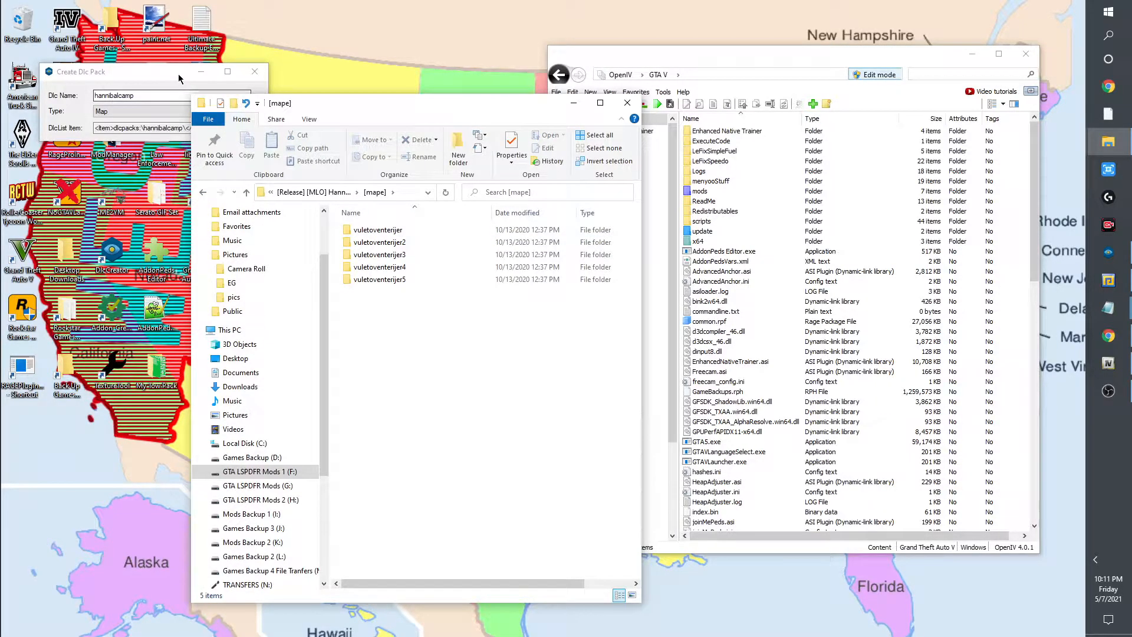
pyautogui.doubleClick(383, 231)
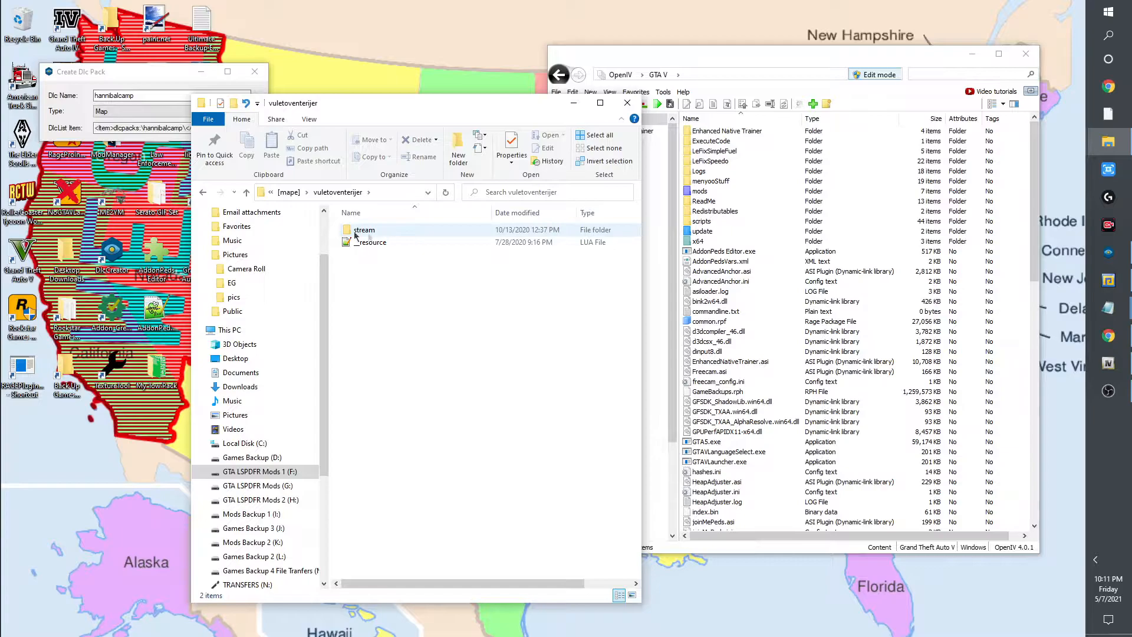
pyautogui.doubleClick(363, 231)
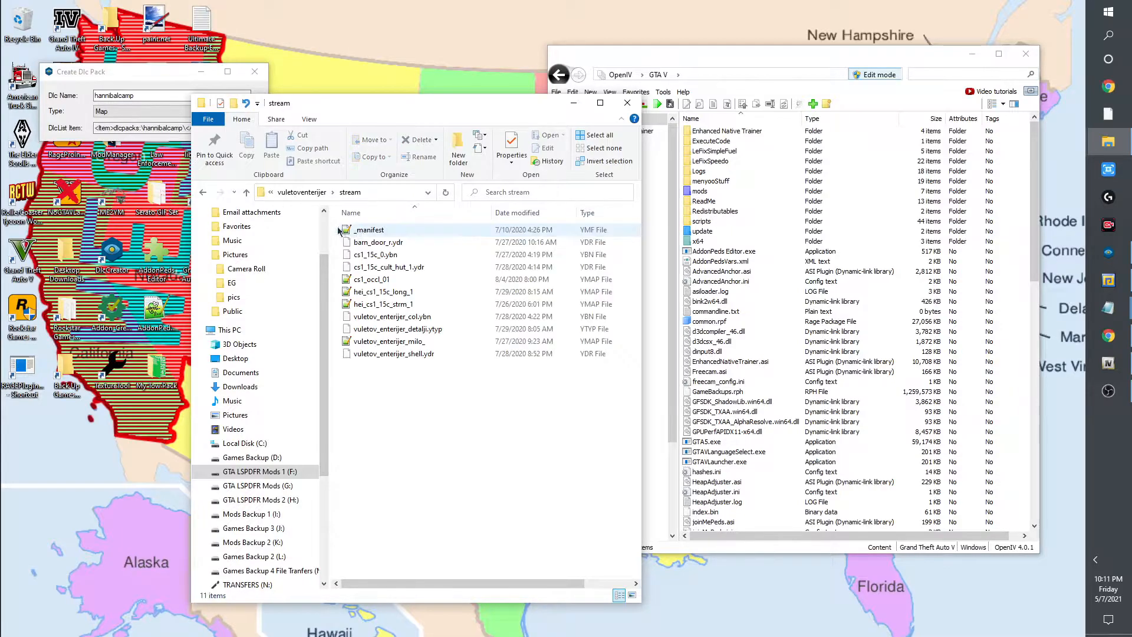
pyautogui.click(204, 193)
pyautogui.click(204, 193)
# Examine the stream folder inside vuletoventerijer2 and return to the [mape] folder.
pyautogui.click(357, 253)
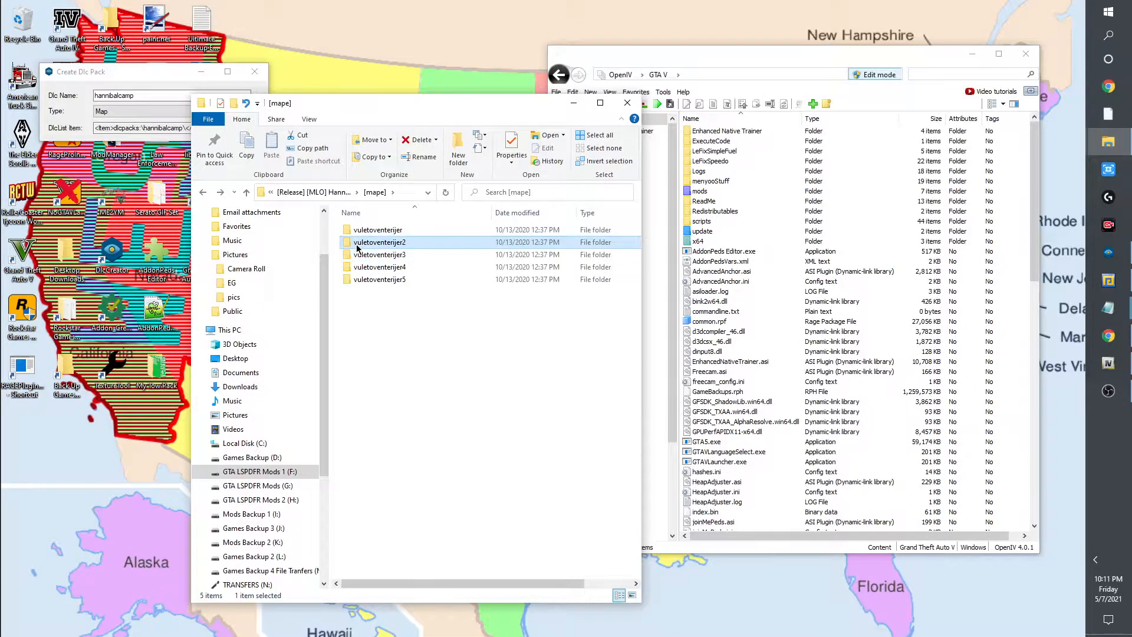
pyautogui.doubleClick(357, 243)
pyautogui.doubleClick(357, 231)
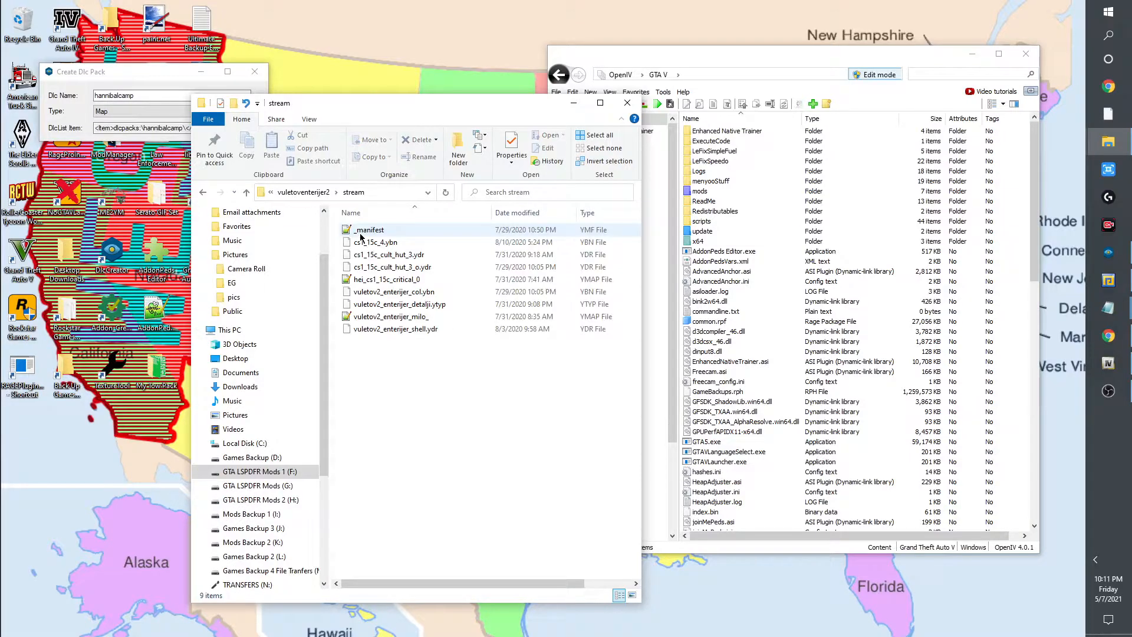
pyautogui.click(203, 192)
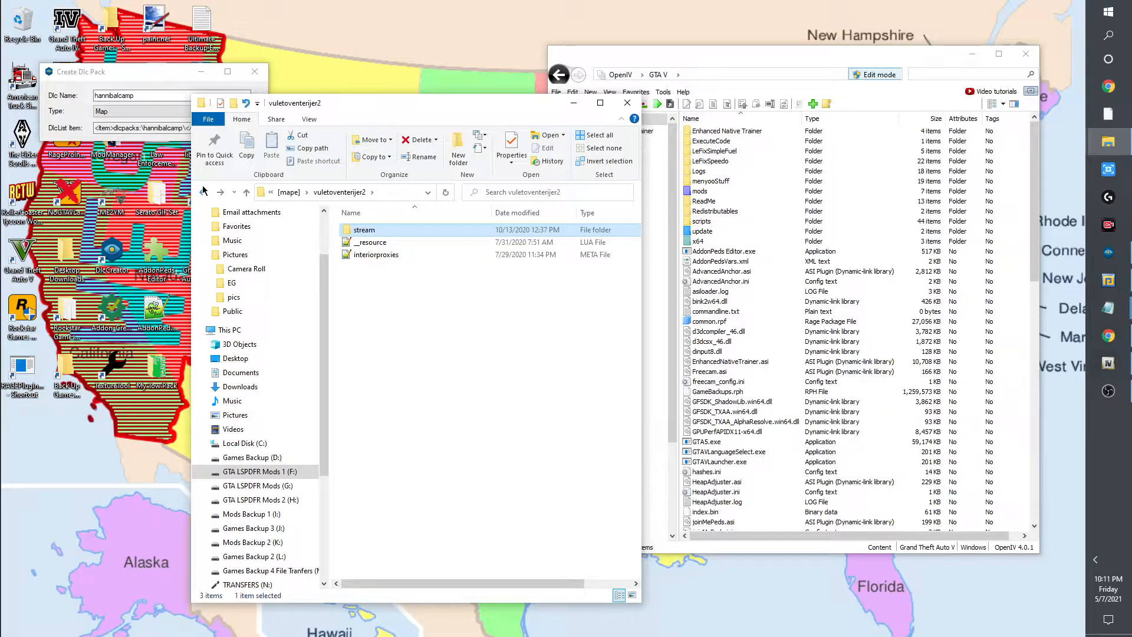
pyautogui.click(204, 192)
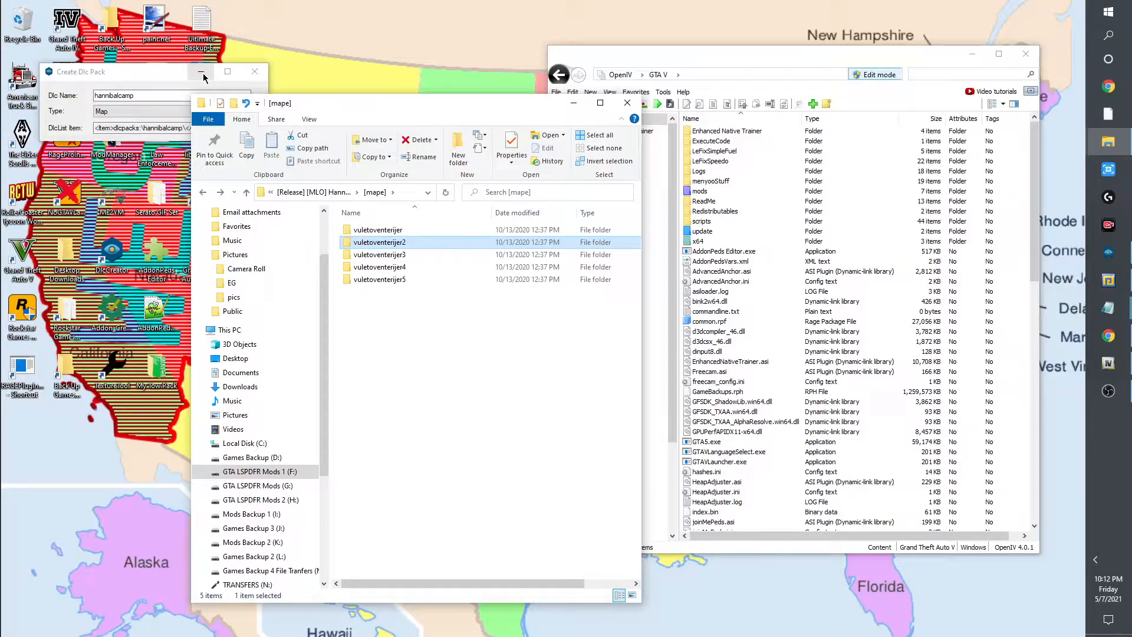
# Minimise the Create Dlc Pack window and place the [mape] folder window side by side with OpenIV.
pyautogui.click(201, 73)
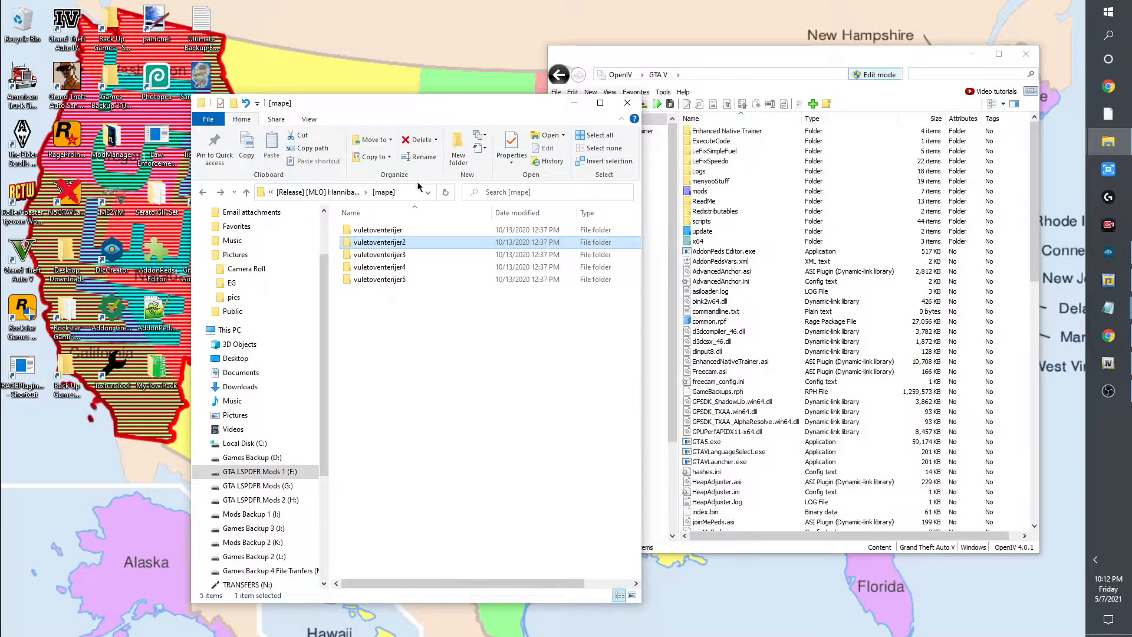
pyautogui.moveTo(469, 100); pyautogui.dragTo(375, 51)
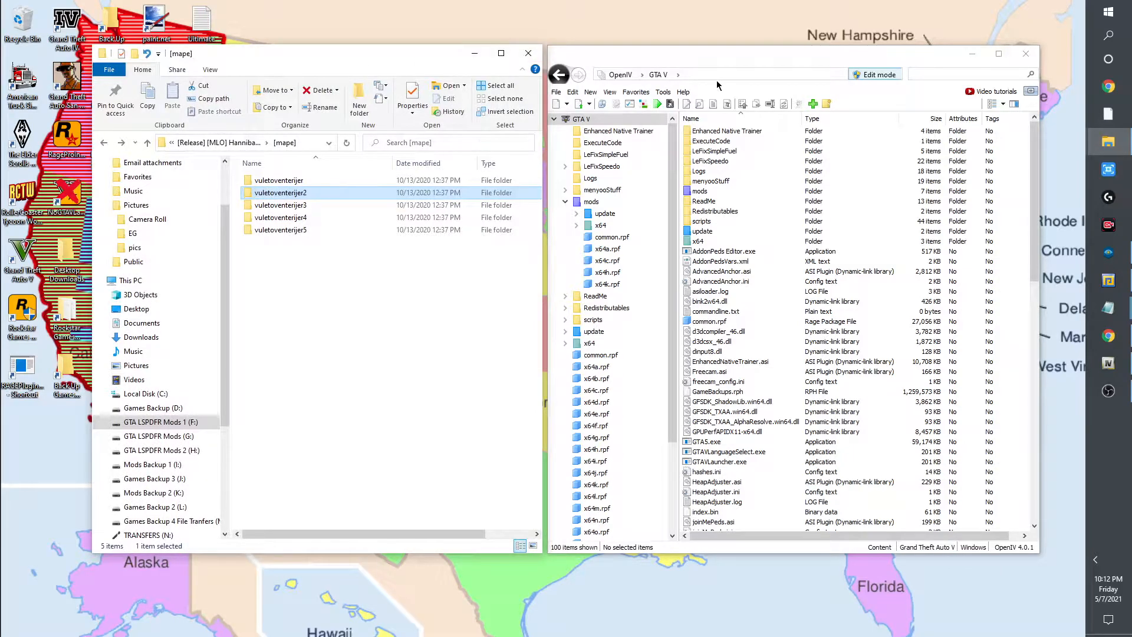
pyautogui.click(738, 69)
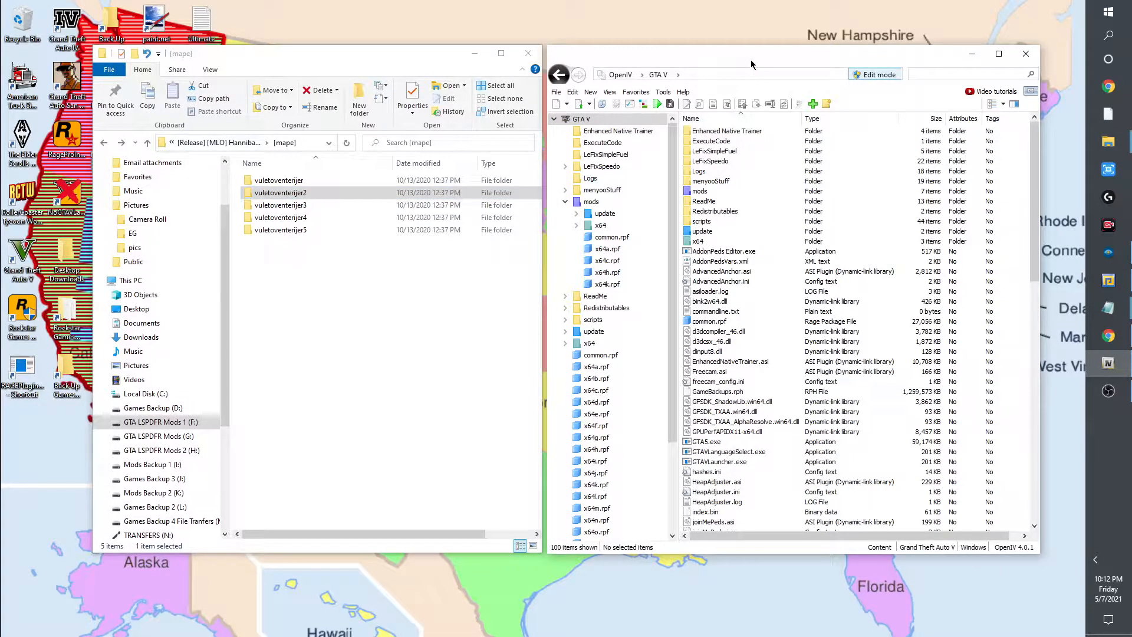
# Browse in OpenIV to the data folder under mods, update, update.rpf, common.
pyautogui.doubleClick(718, 191)
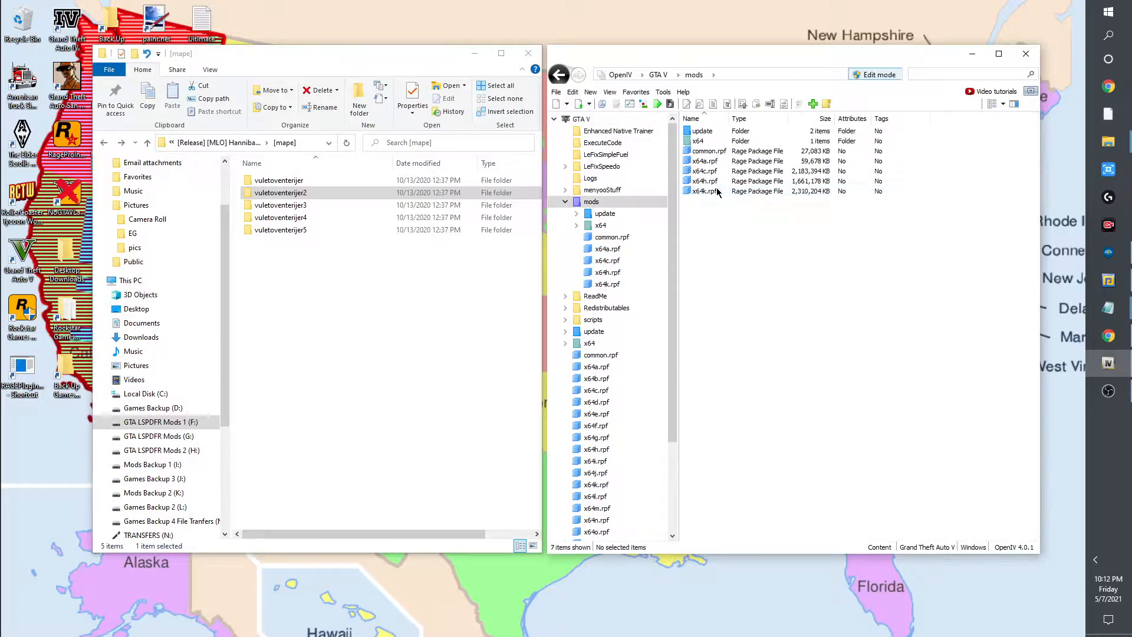
pyautogui.doubleClick(705, 132)
pyautogui.doubleClick(707, 141)
pyautogui.doubleClick(707, 132)
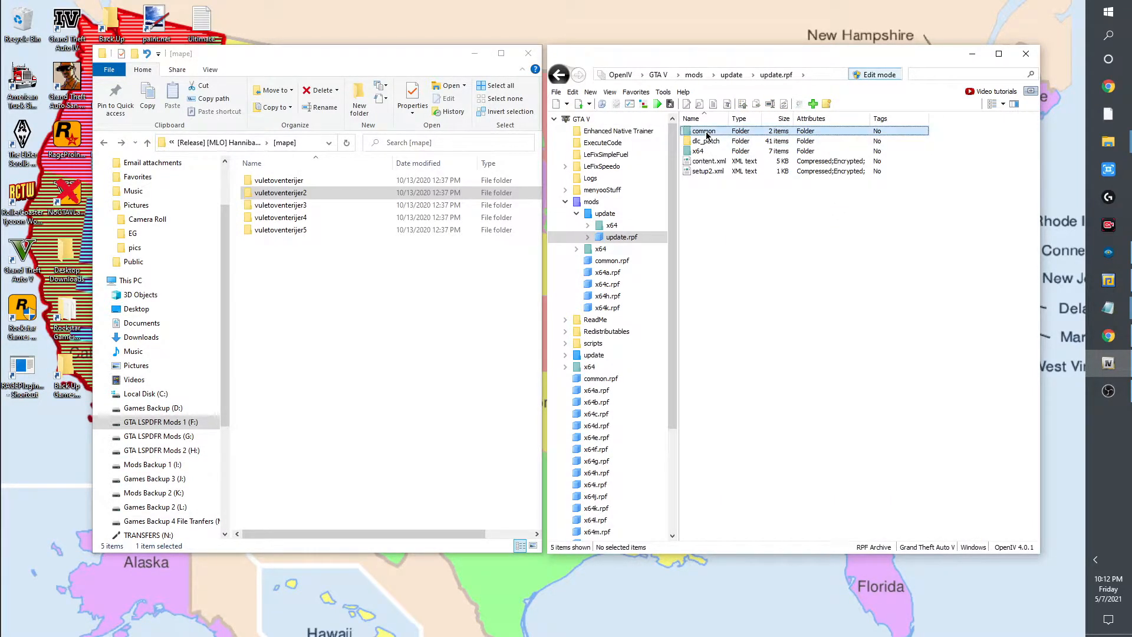
pyautogui.doubleClick(707, 134)
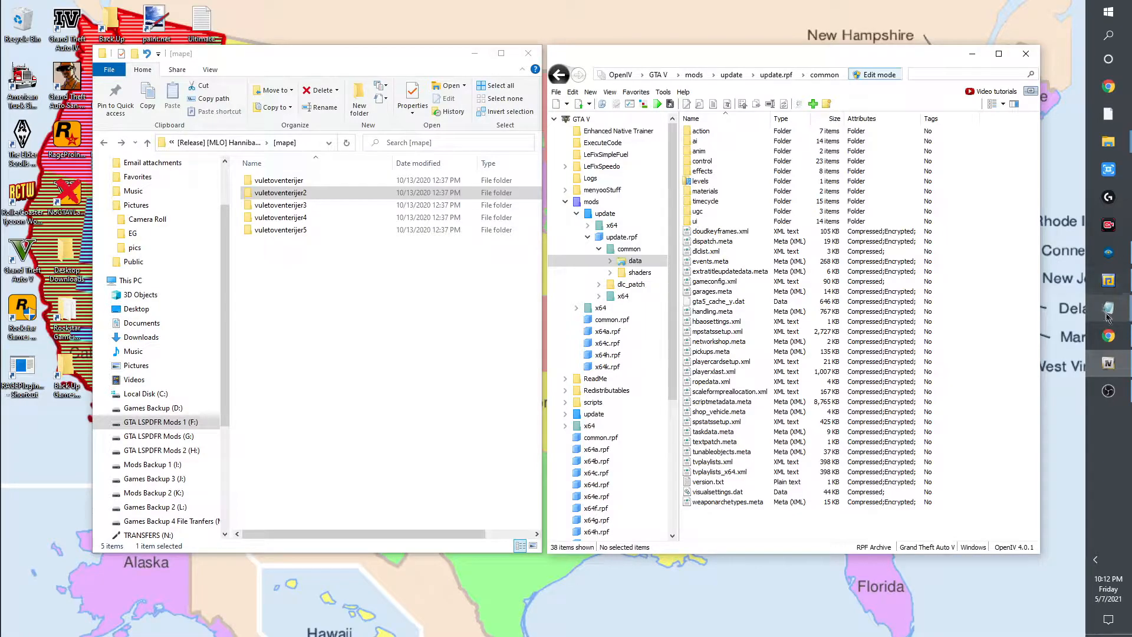
# Restore the Create Dlc Pack window with its DlcList item, and open dlclist.xml for editing and close it again.
pyautogui.click(1107, 256)
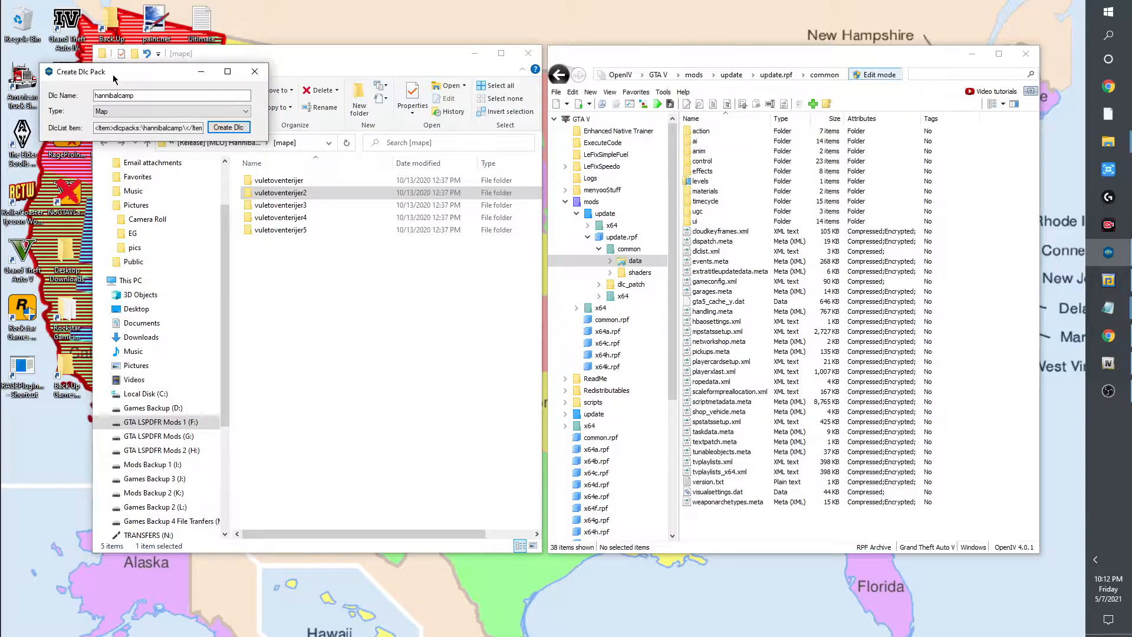
pyautogui.rightClick(702, 254)
pyautogui.click(721, 270)
pyautogui.click(1014, 538)
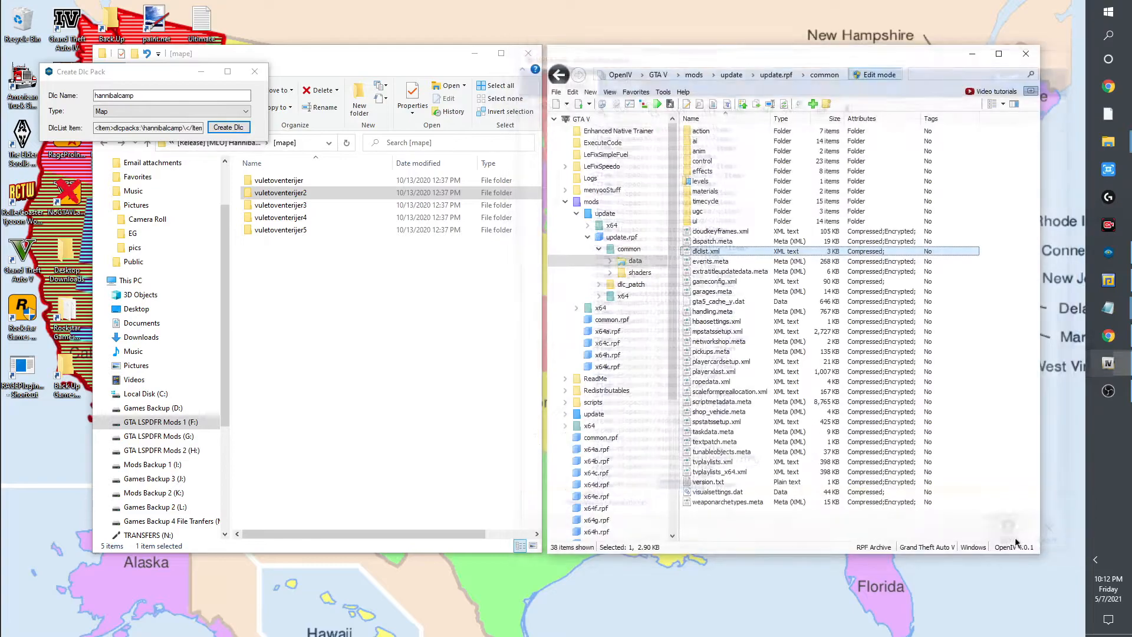
# Browse to mods, update, x64, dlcpacks and open the hannibalcamp folder.
pyautogui.click(704, 77)
pyautogui.doubleClick(705, 132)
pyautogui.doubleClick(705, 133)
pyautogui.doubleClick(705, 133)
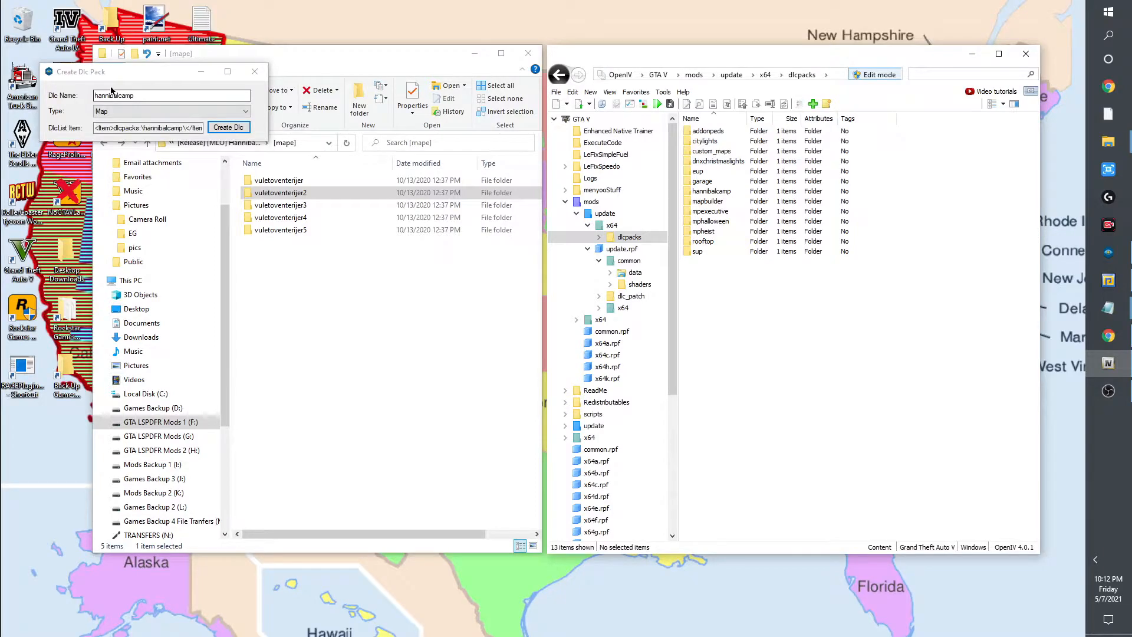
pyautogui.click(8, 446)
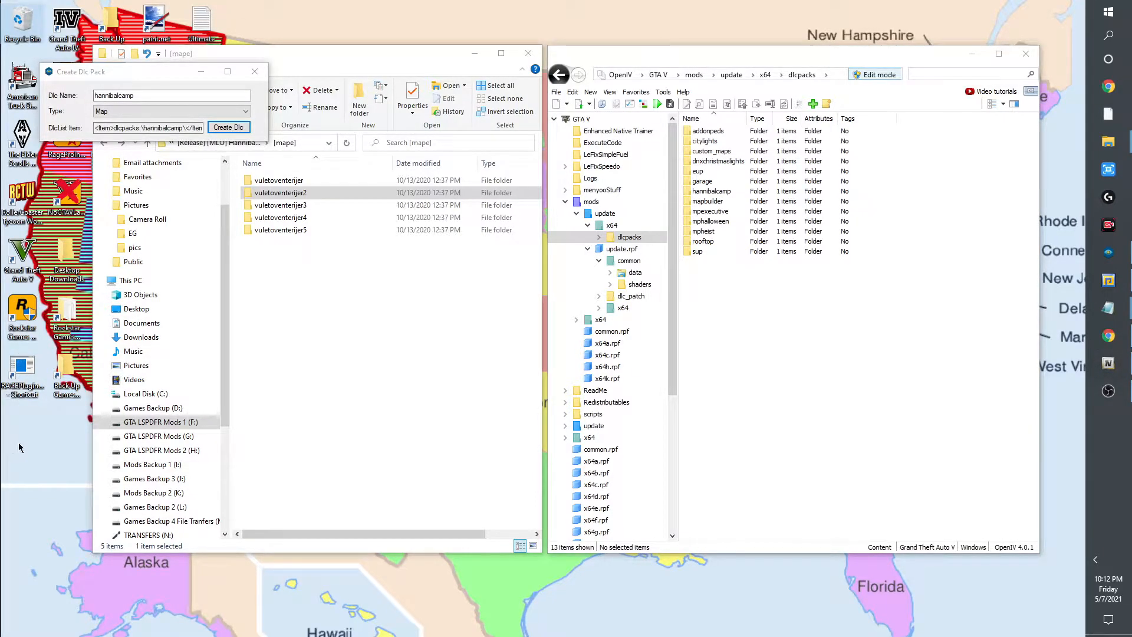
pyautogui.click(791, 383)
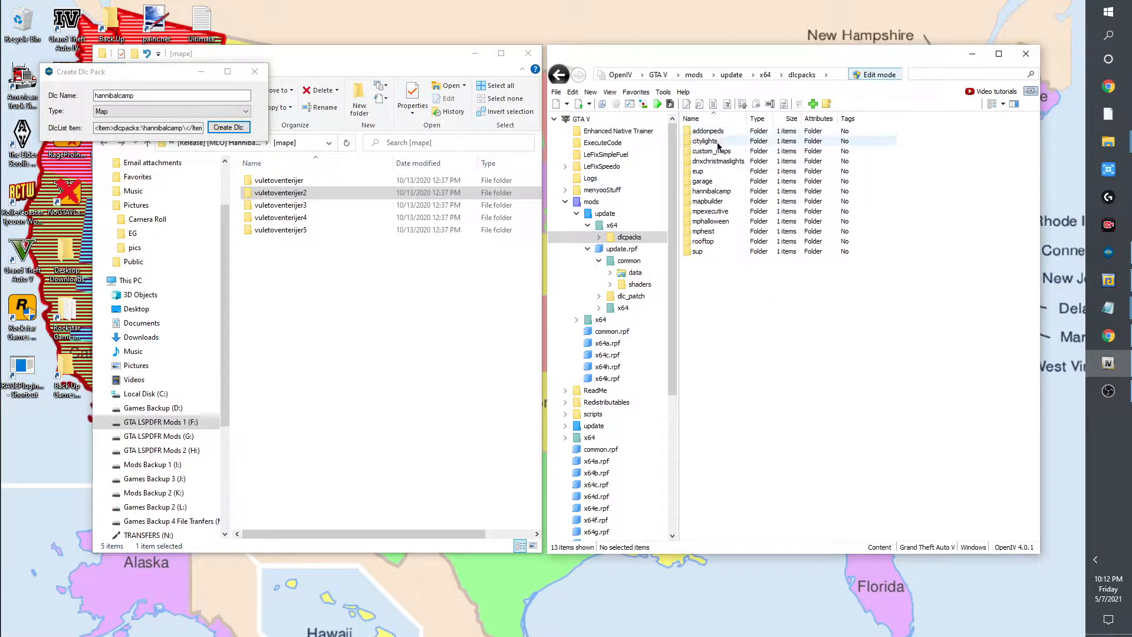
pyautogui.click(716, 191)
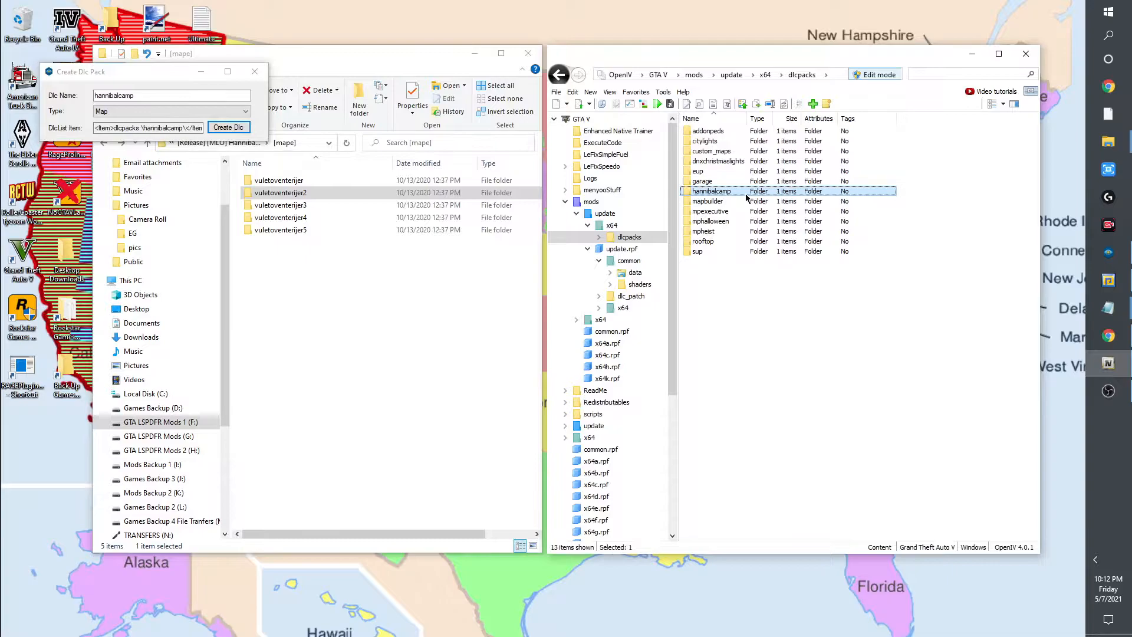
pyautogui.doubleClick(704, 193)
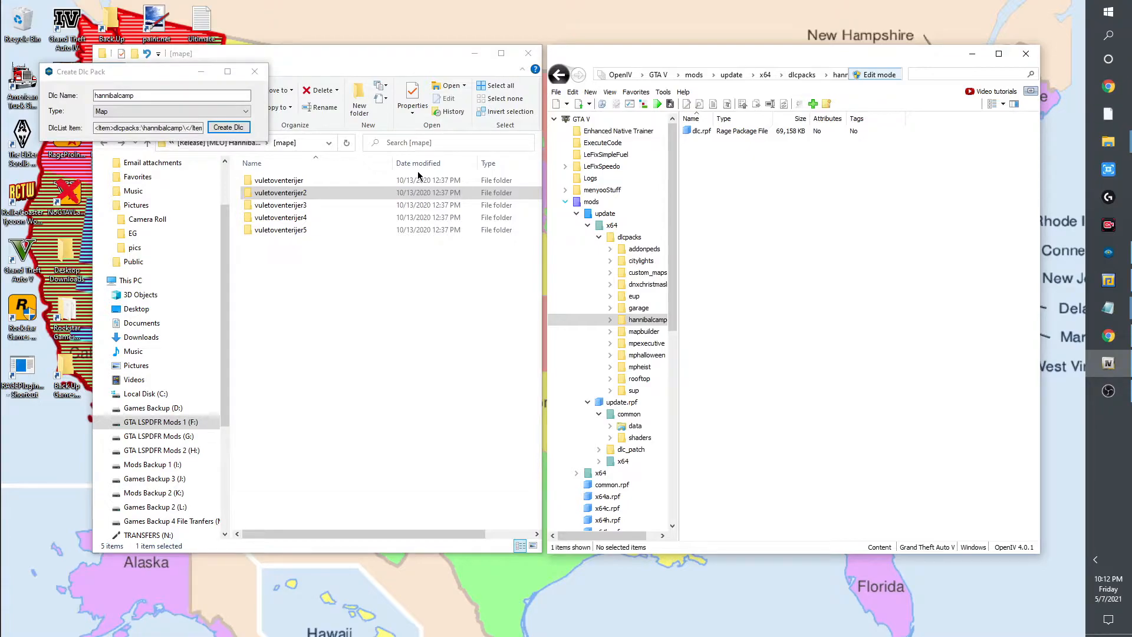
# Open dlc.rpf in the hannibalcamp folder, open its content.xml for editing, and enlarge the text editor to full screen height.
pyautogui.click(290, 182)
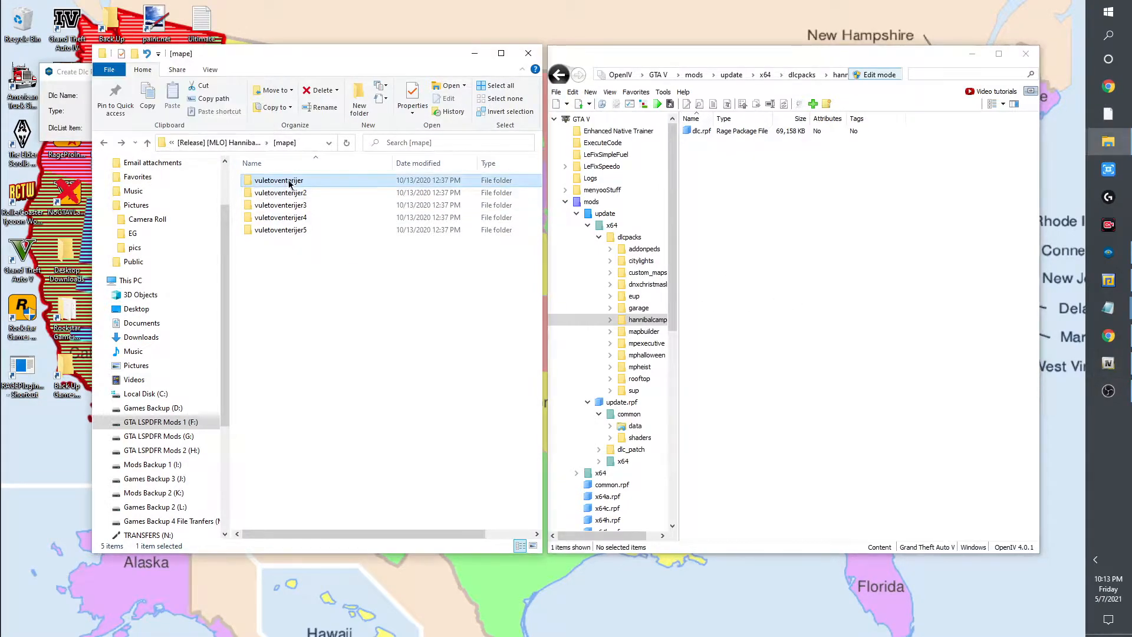
pyautogui.doubleClick(701, 131)
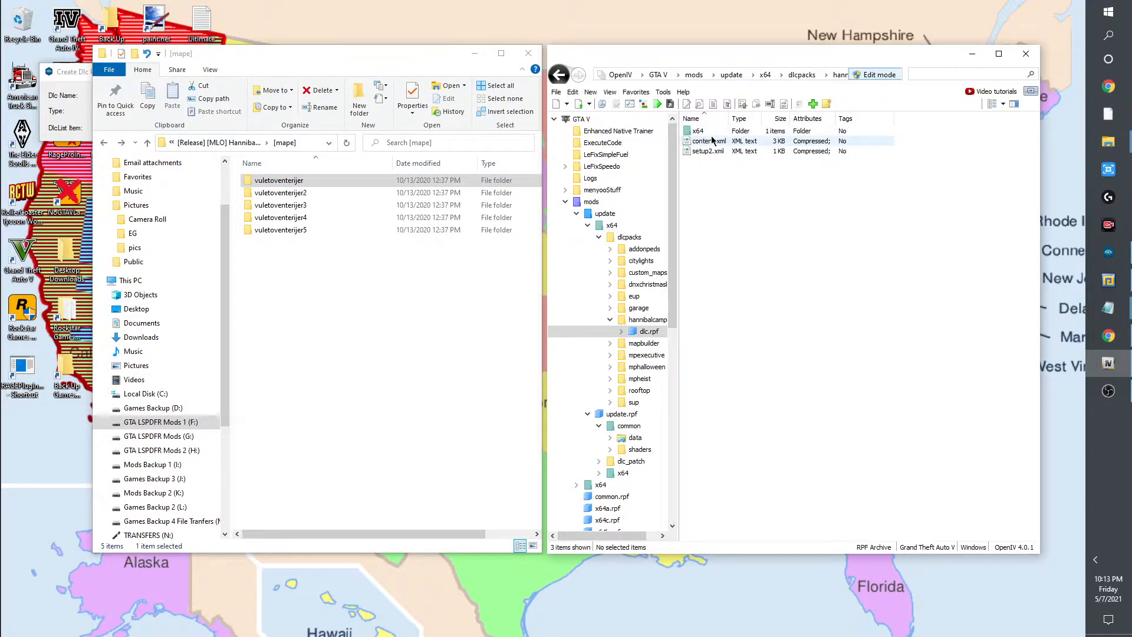
pyautogui.click(712, 148)
pyautogui.rightClick(713, 146)
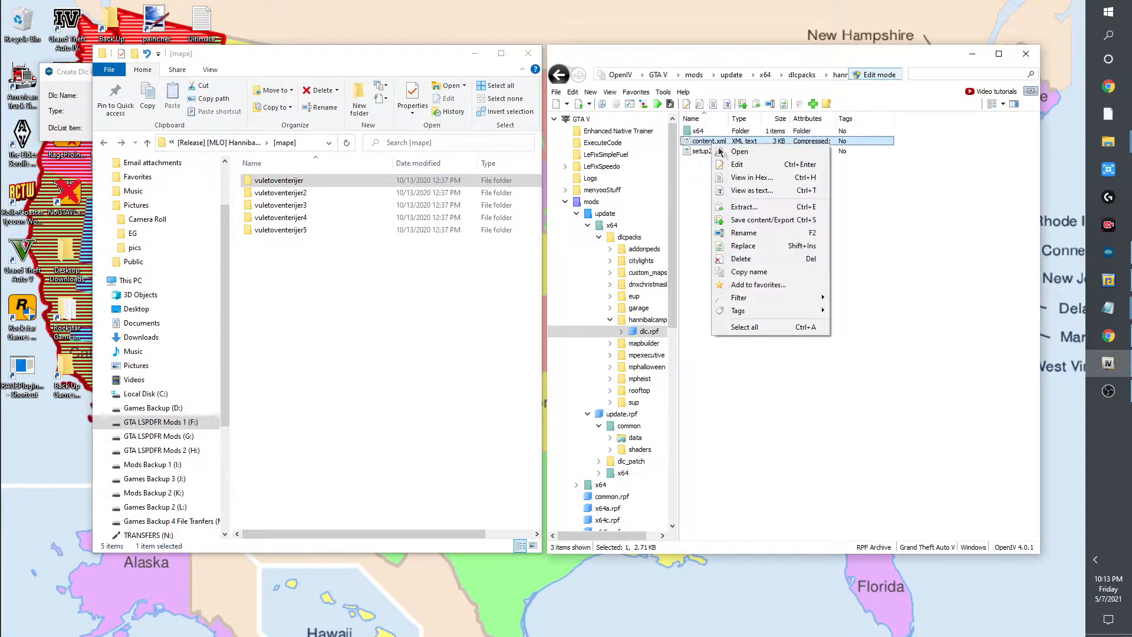
pyautogui.click(737, 165)
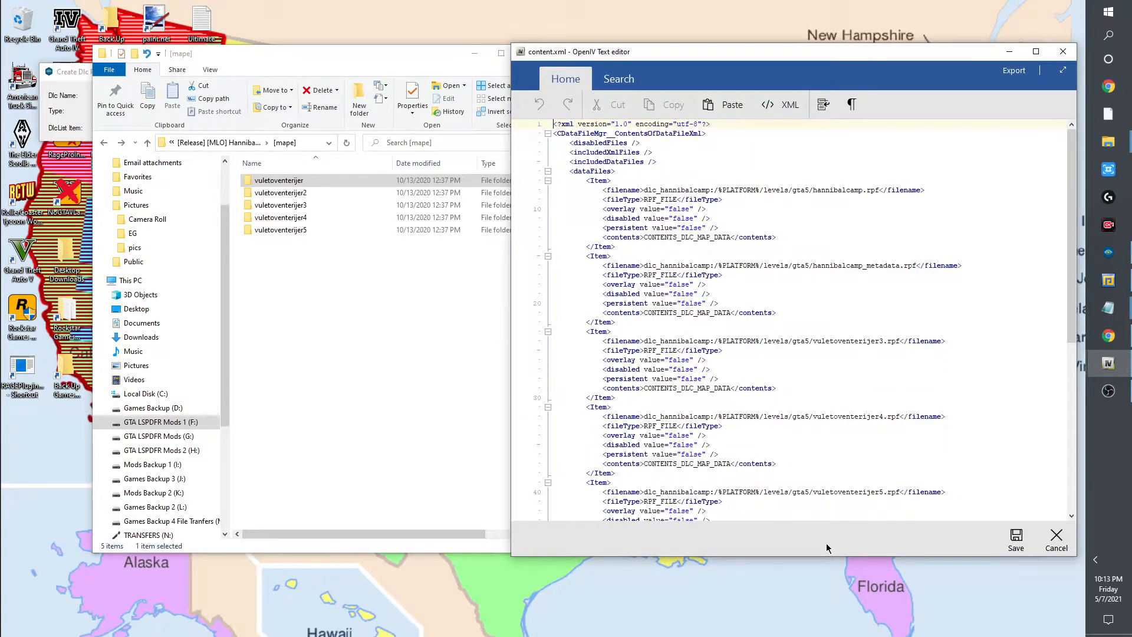
pyautogui.moveTo(820, 561); pyautogui.dragTo(820, 635)
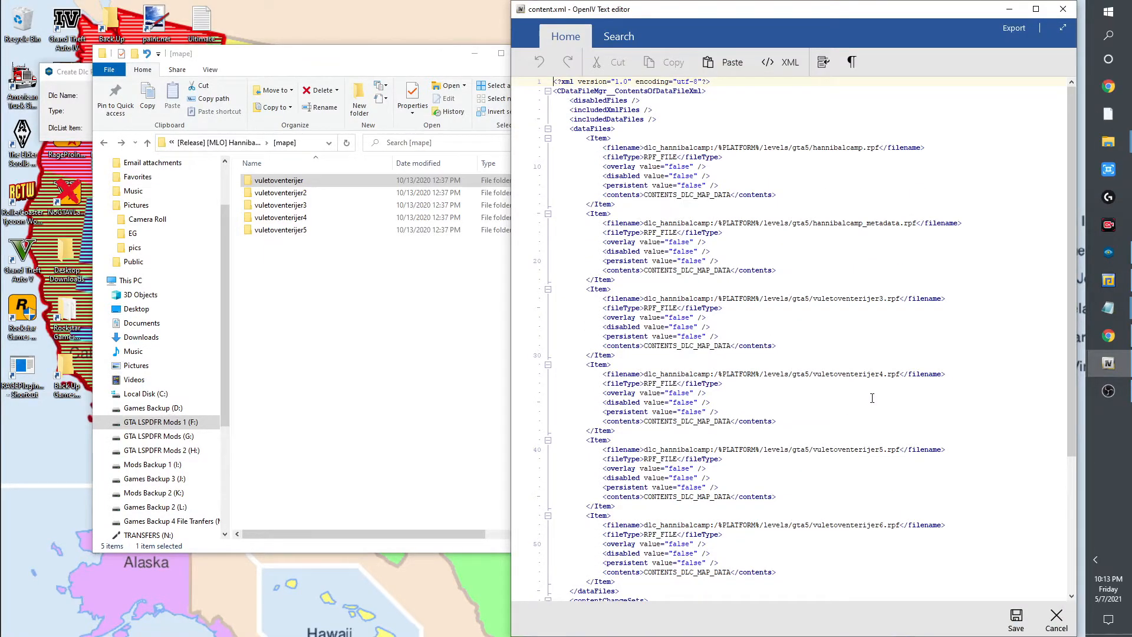
# Go through content.xml and examine each Item block under dataFiles, from hannibalcamp.rpf to vuletoventerijer6.rpf.
pyautogui.scroll(-5, 872, 398)
pyautogui.scroll(10, 778, 126)
pyautogui.scroll(-1, 778, 126)
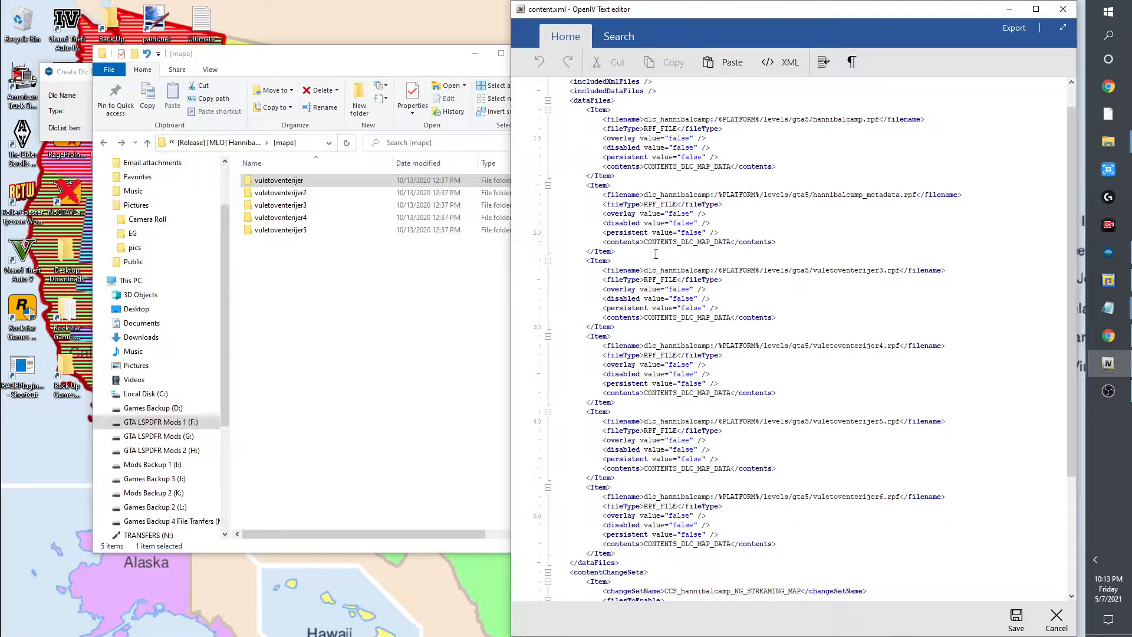
pyautogui.scroll(-3, 675, 258)
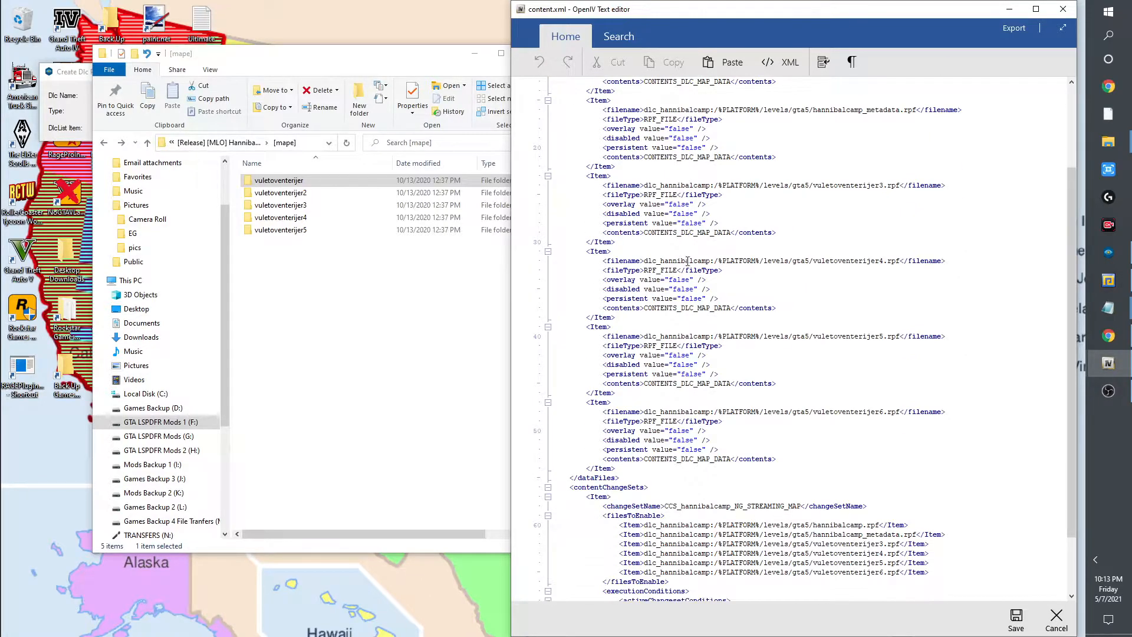
pyautogui.scroll(4, 700, 262)
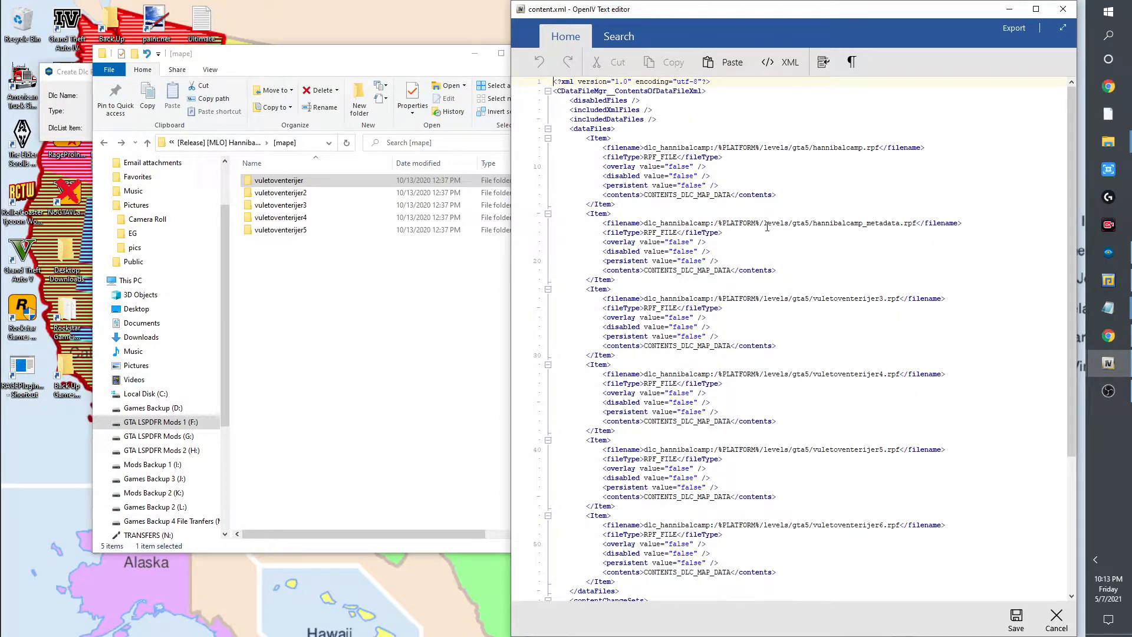
pyautogui.click(808, 177)
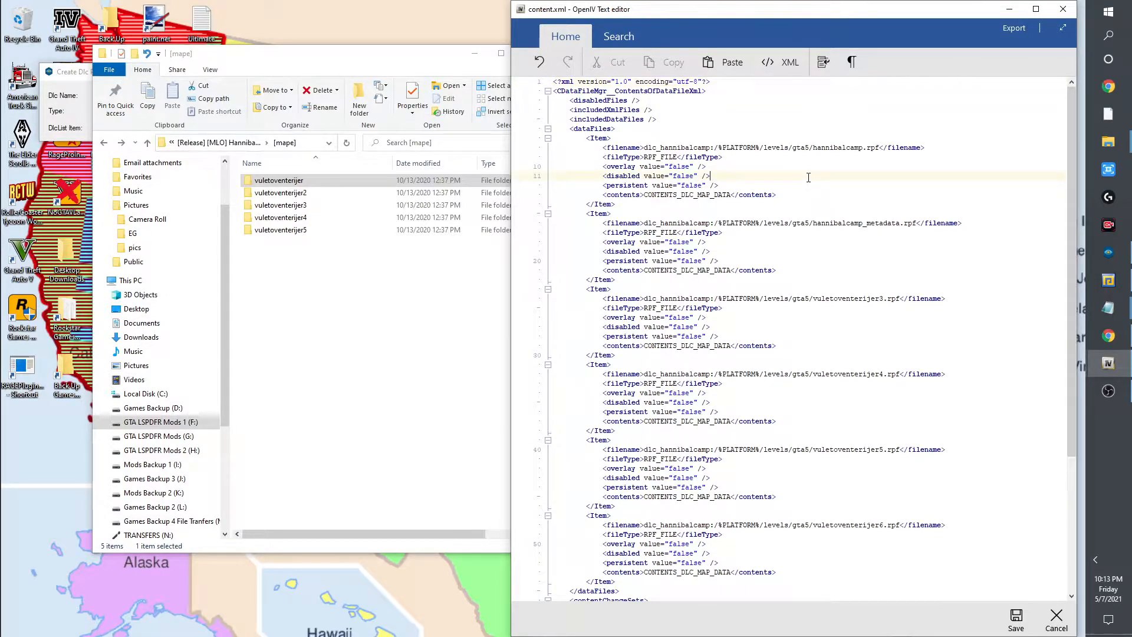
pyautogui.click(616, 204)
pyautogui.click(617, 280)
pyautogui.click(623, 356)
pyautogui.scroll(-2, 626, 371)
pyautogui.click(627, 373)
pyautogui.click(625, 450)
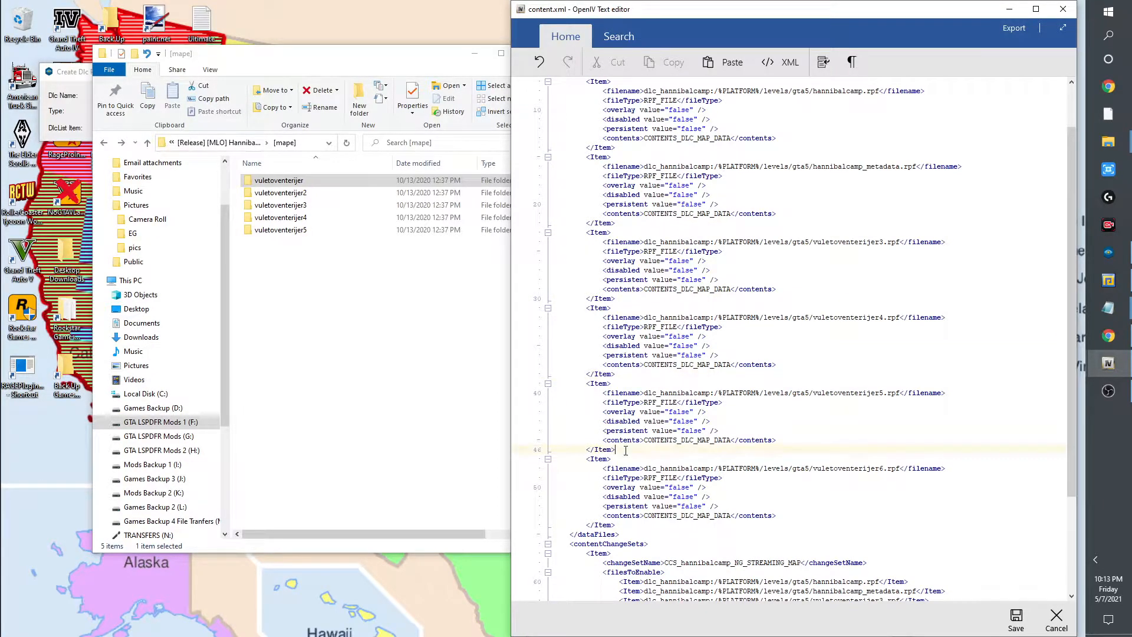
pyautogui.click(615, 524)
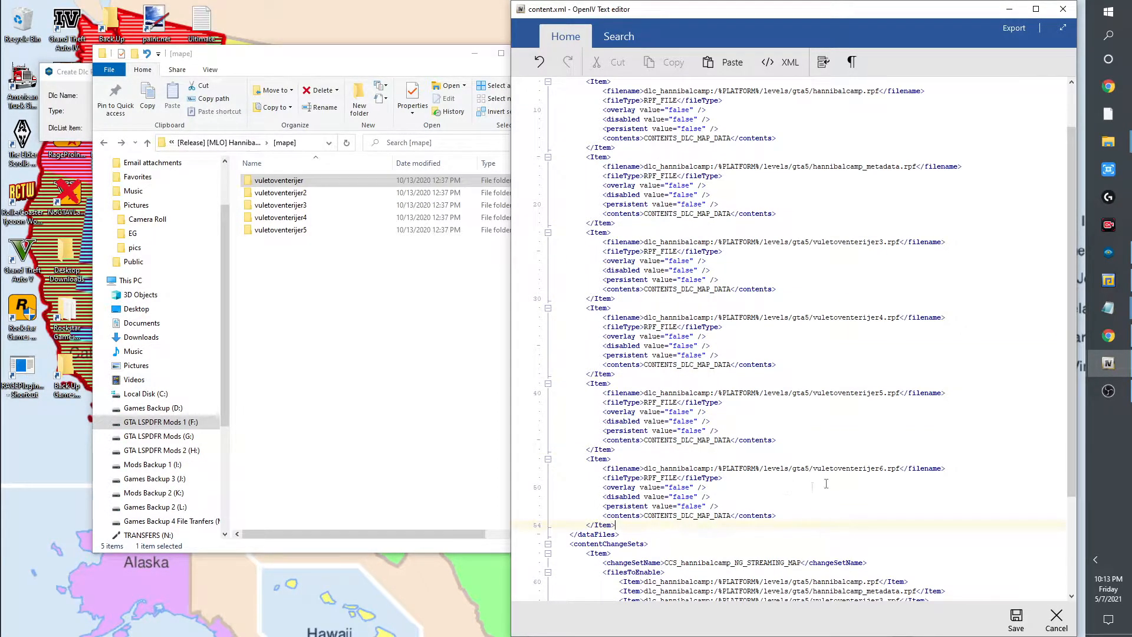
pyautogui.scroll(2, 731, 223)
pyautogui.scroll(-2, 729, 219)
pyautogui.scroll(2, 746, 358)
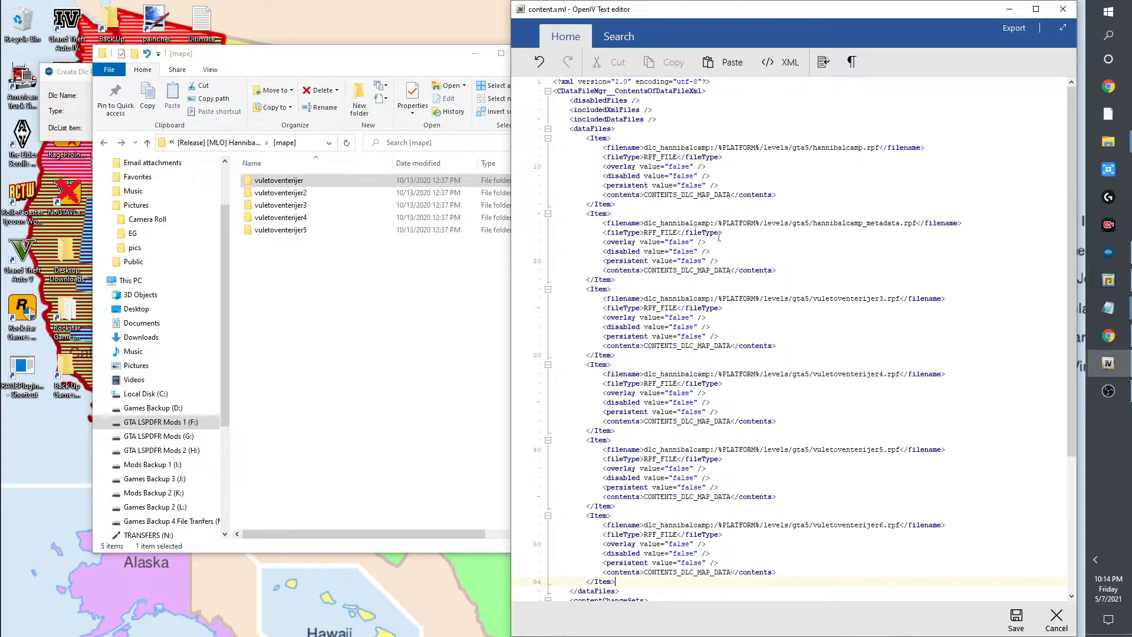
# Examine the contents line of the hannibalcamp.rpf item and the complete Item block for hannibalcamp_metadata.rpf.
pyautogui.click(724, 186)
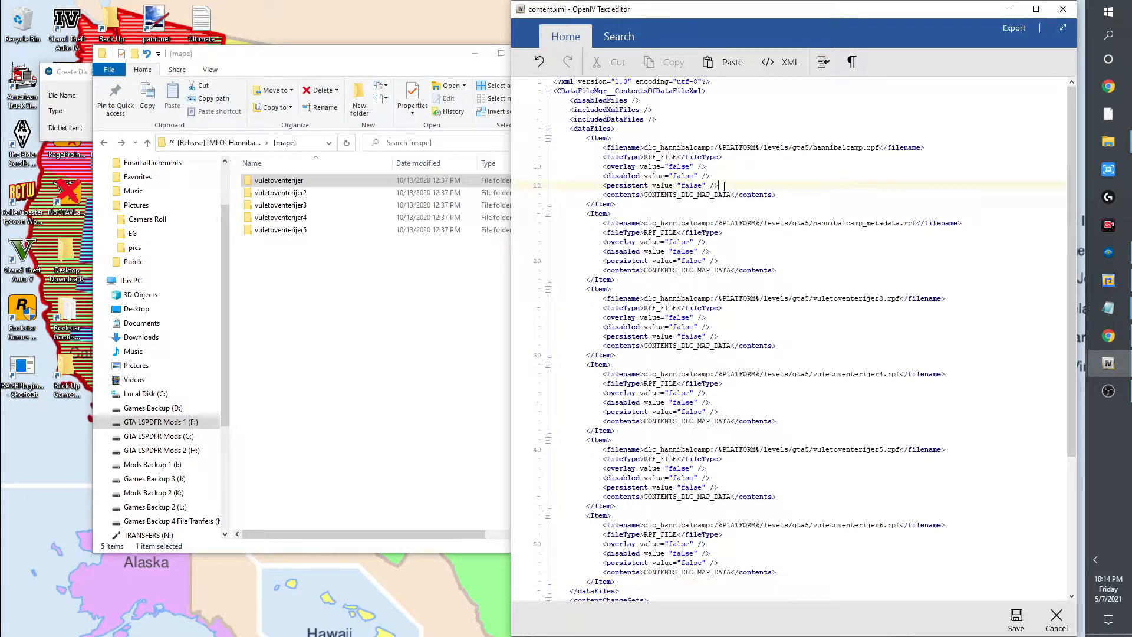
pyautogui.moveTo(777, 270); pyautogui.dragTo(602, 270)
pyautogui.click(696, 194)
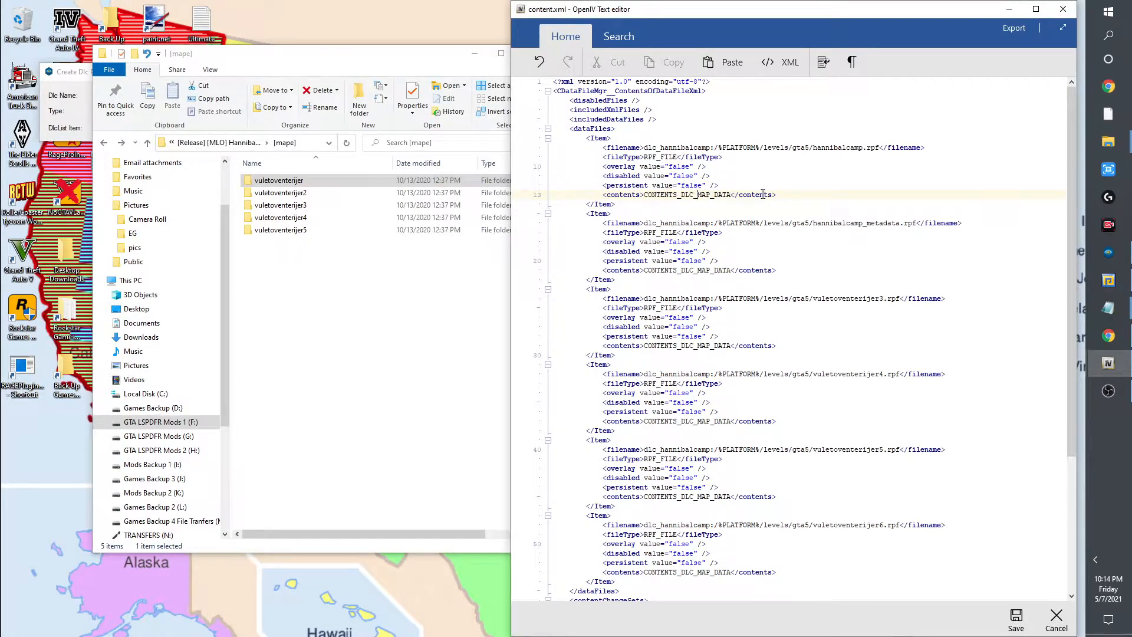
pyautogui.moveTo(790, 195); pyautogui.dragTo(603, 195)
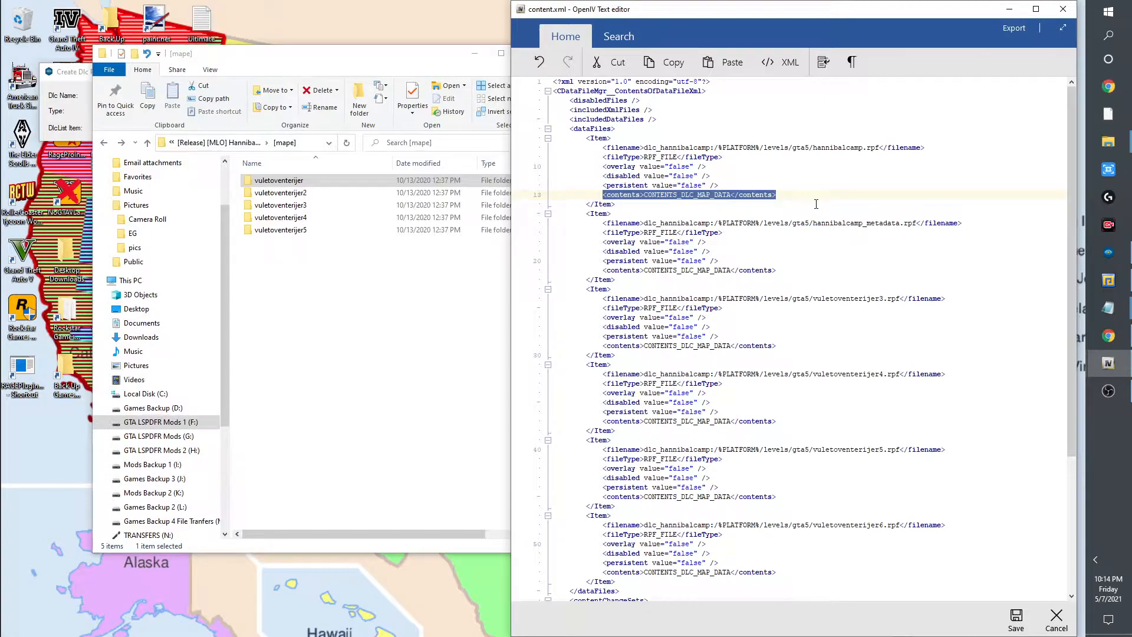
pyautogui.click(697, 186)
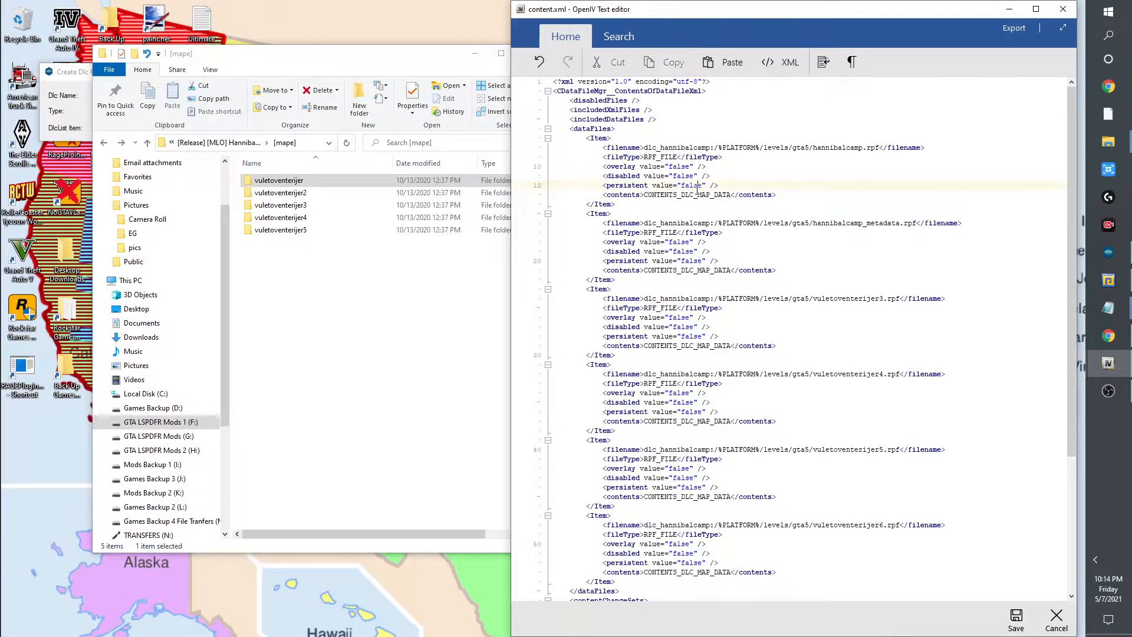
pyautogui.click(779, 252)
pyautogui.moveTo(778, 270); pyautogui.dragTo(553, 213)
pyautogui.click(627, 251)
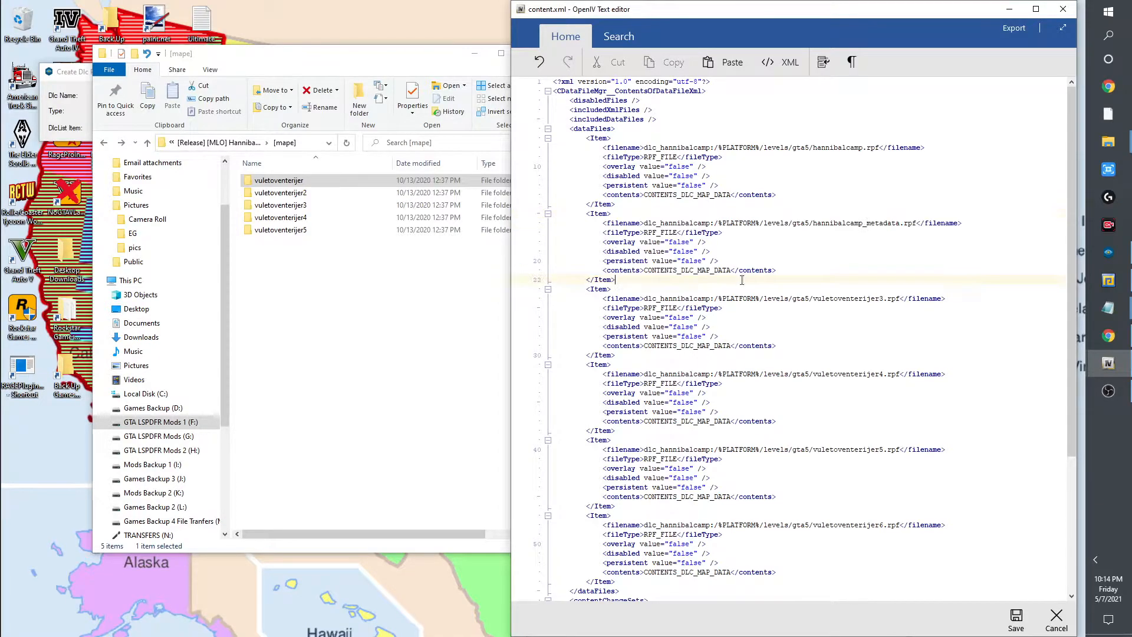
pyautogui.moveTo(615, 280); pyautogui.dragTo(553, 216)
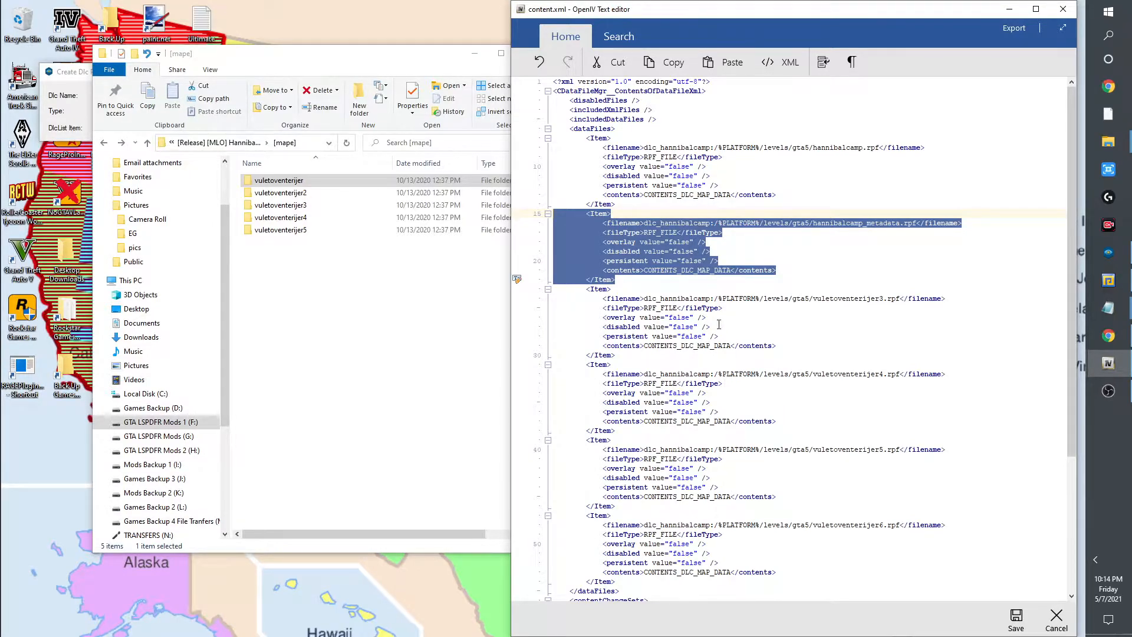
pyautogui.click(818, 280)
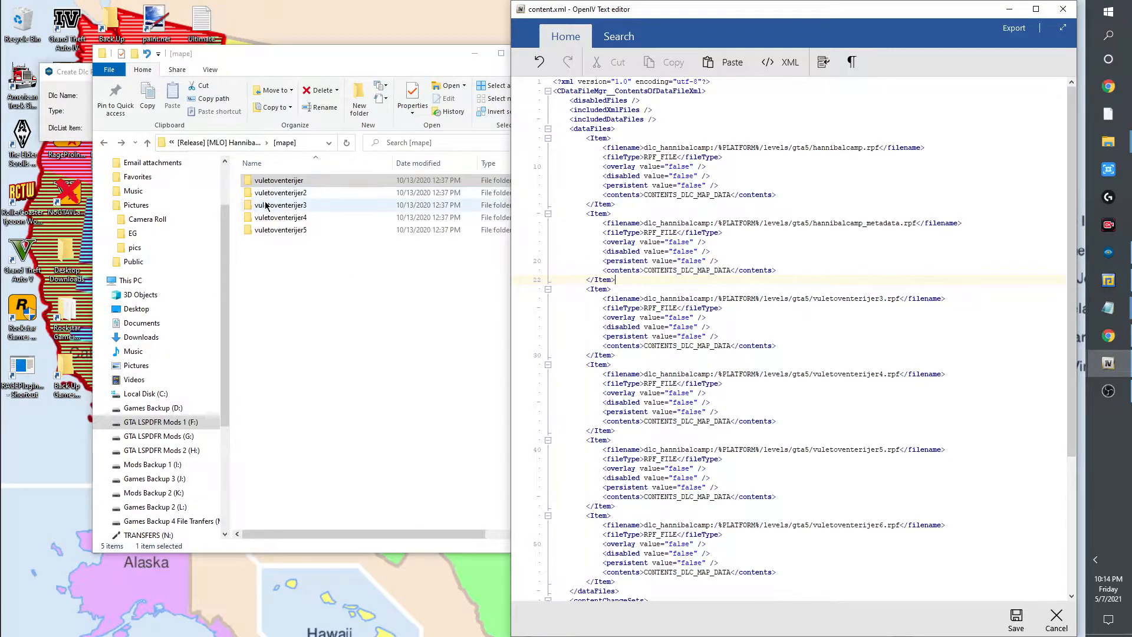
# Compare the folders in [mape] with the vuletoventerijer3 to vuletoventerijer6 file names under dataFiles in content.xml.
pyautogui.click(289, 194)
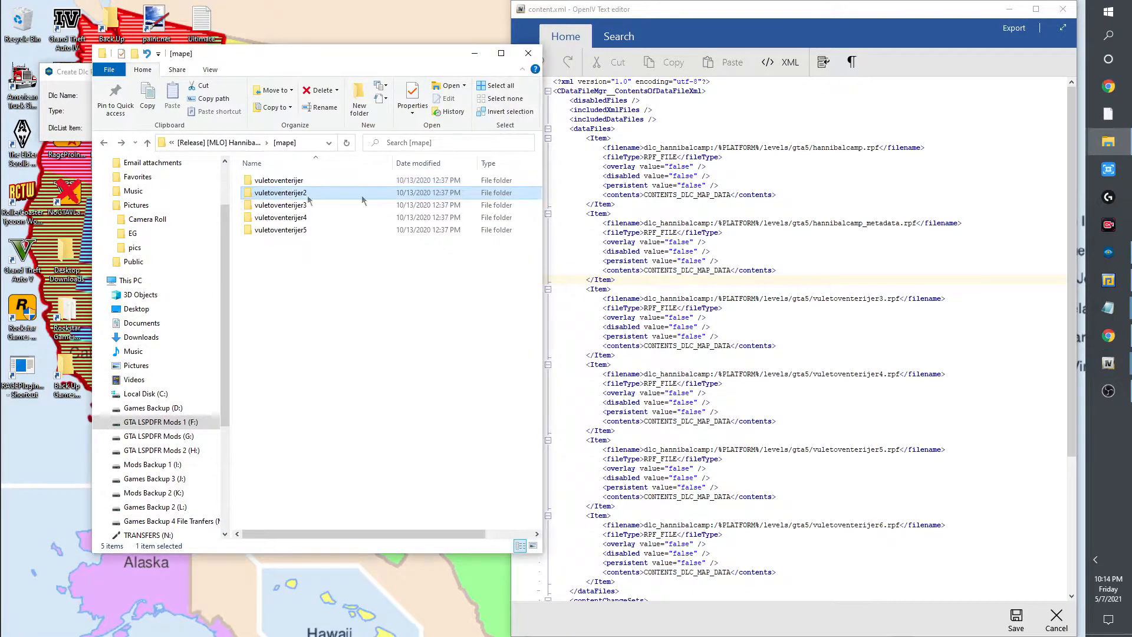
pyautogui.hotkey('alt', 'Tab')
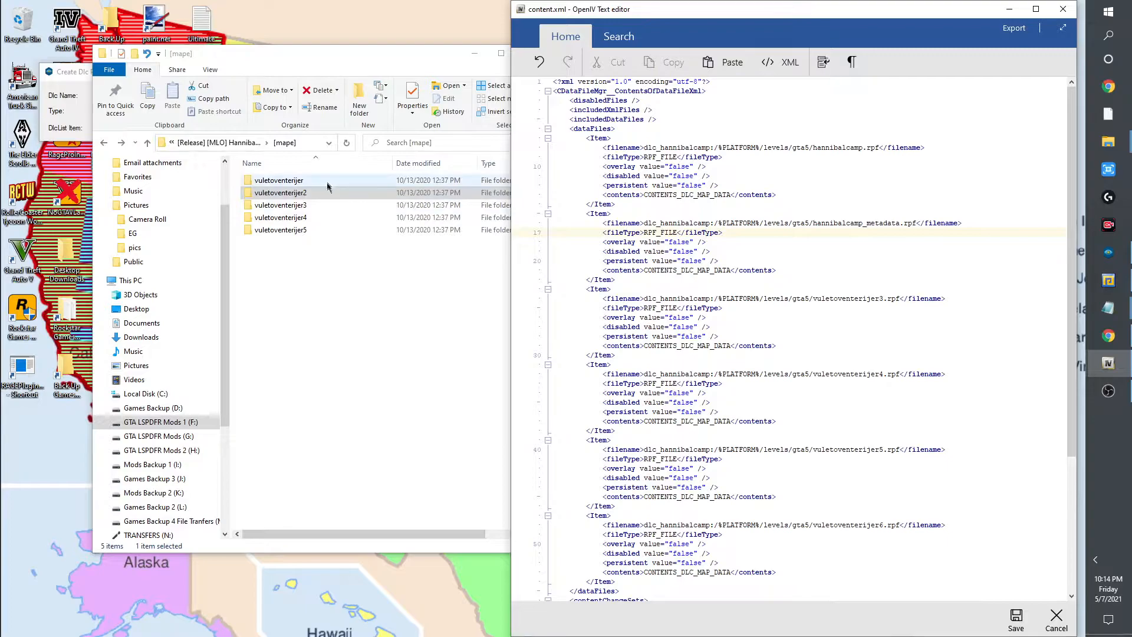
pyautogui.click(314, 205)
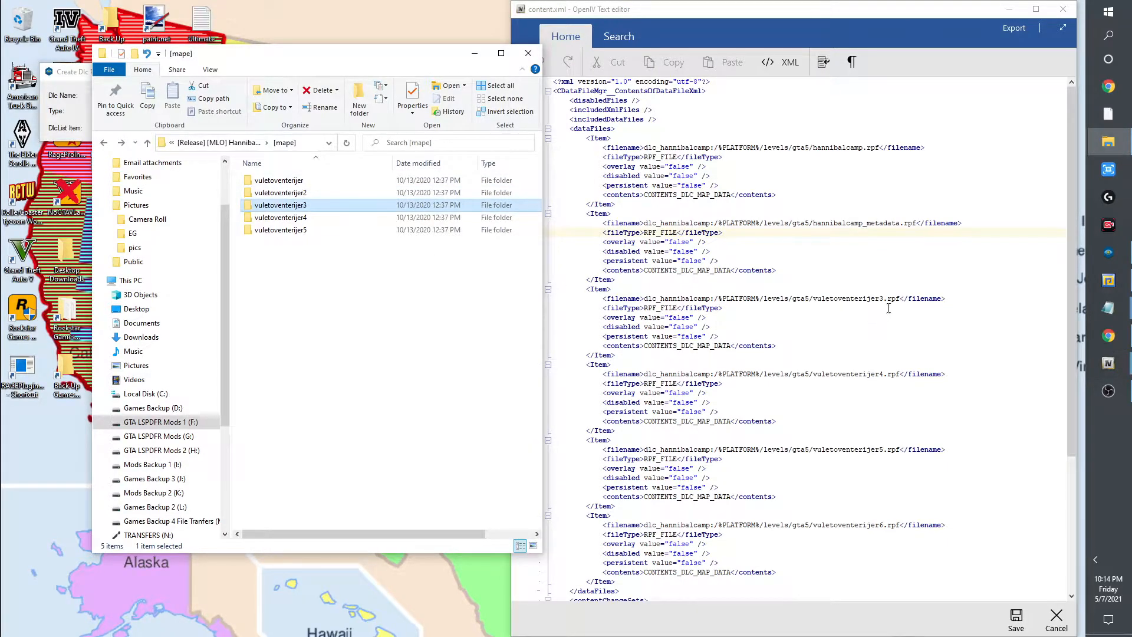
pyautogui.click(825, 302)
pyautogui.doubleClick(823, 302)
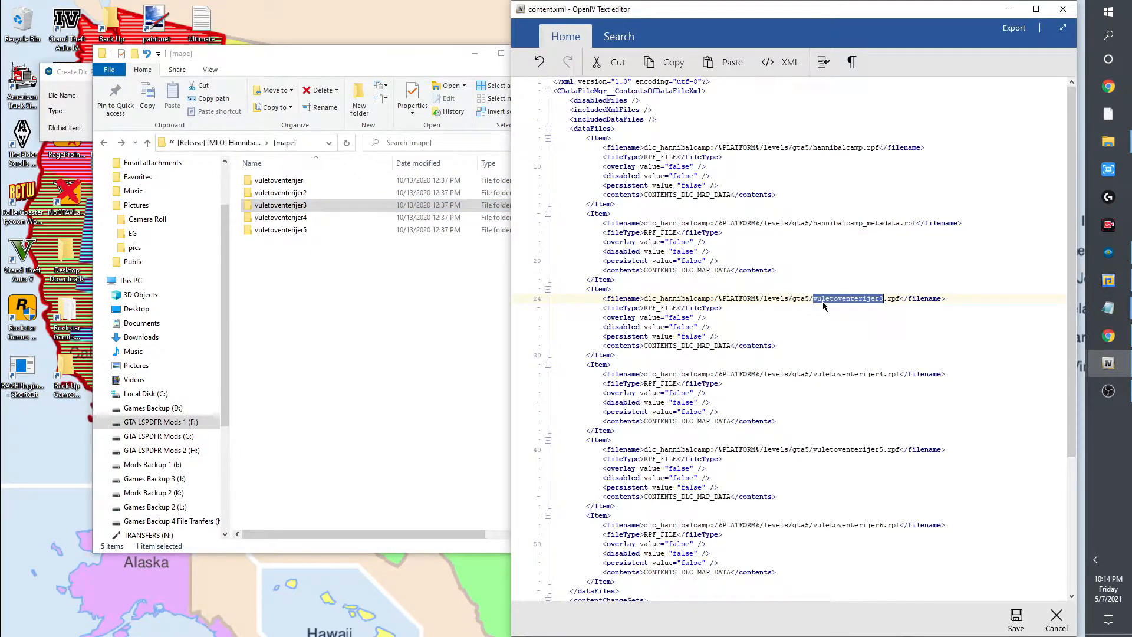
pyautogui.click(851, 373)
pyautogui.doubleClick(851, 374)
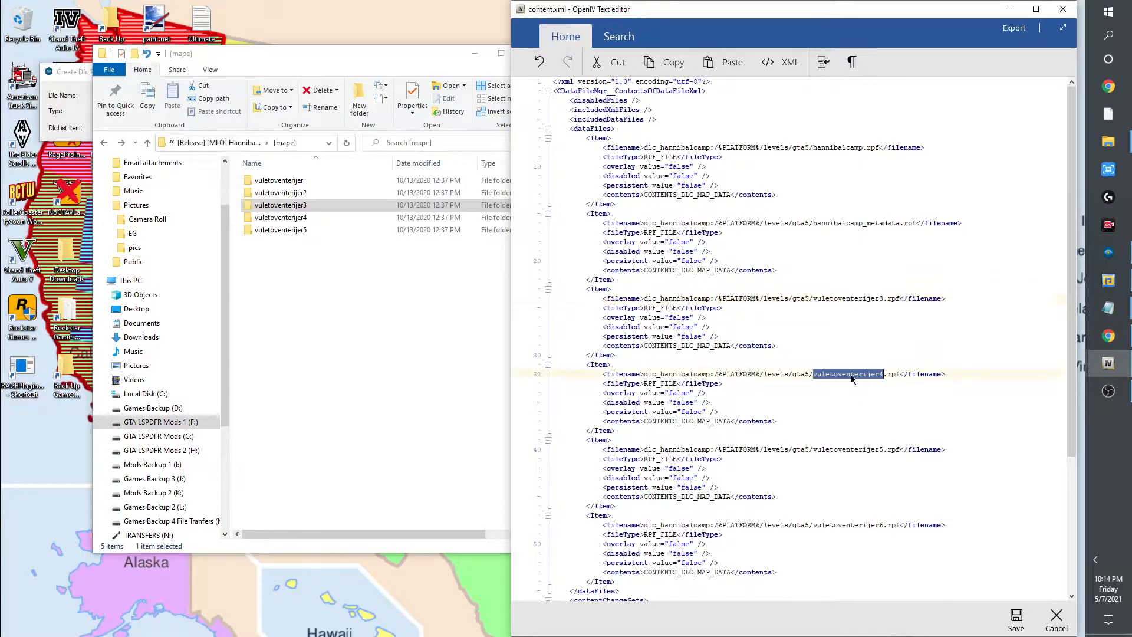
pyautogui.click(839, 452)
pyautogui.doubleClick(838, 449)
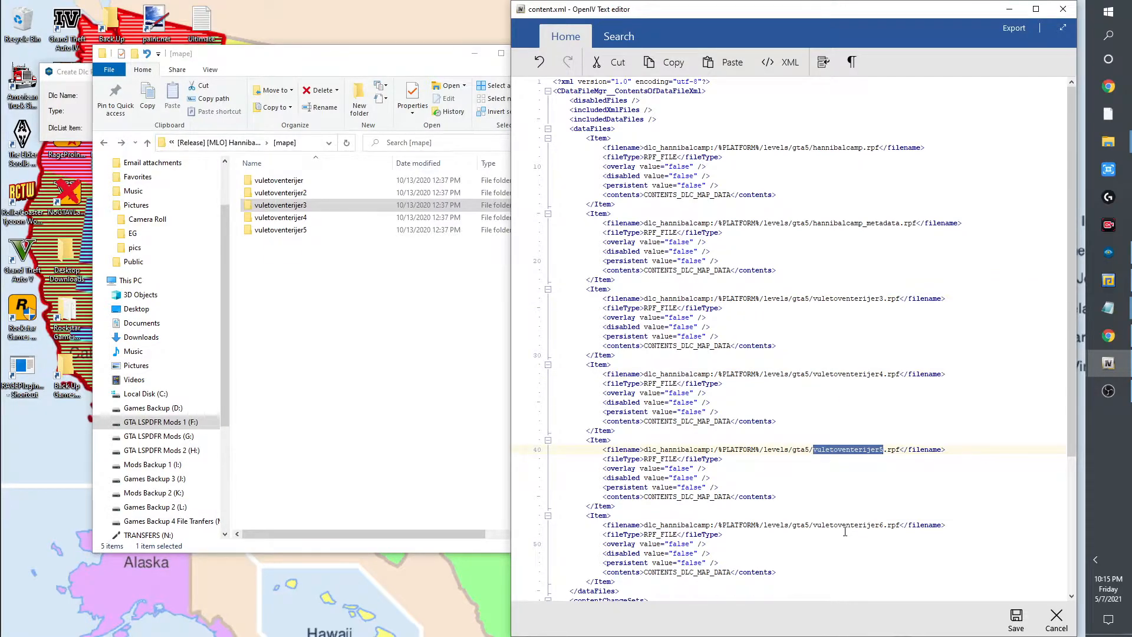
pyautogui.doubleClick(845, 525)
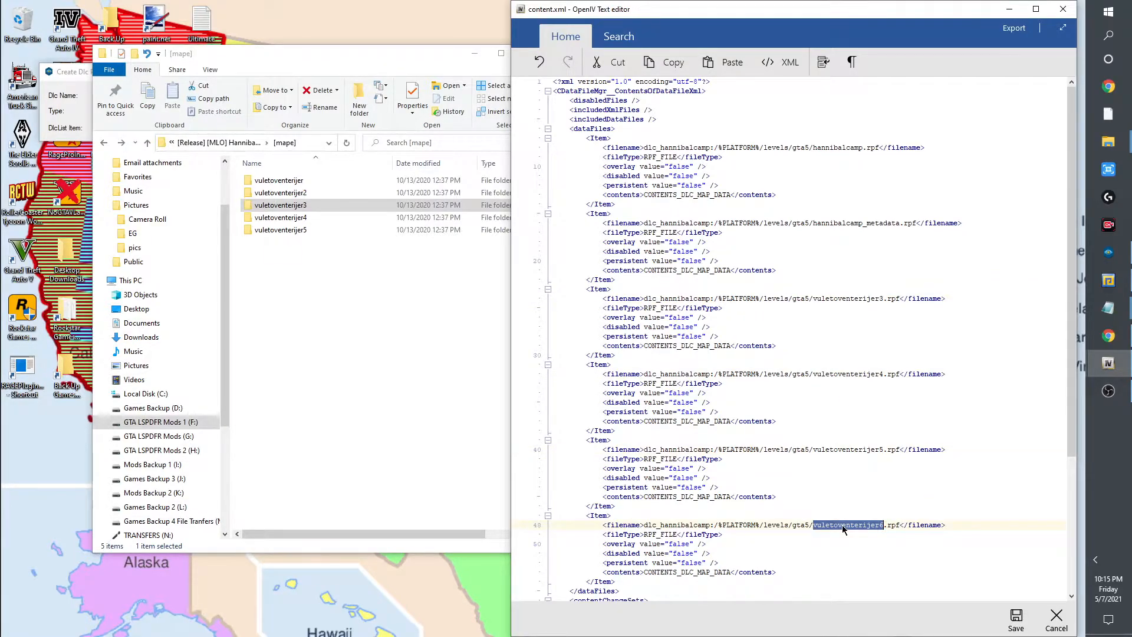
pyautogui.click(886, 526)
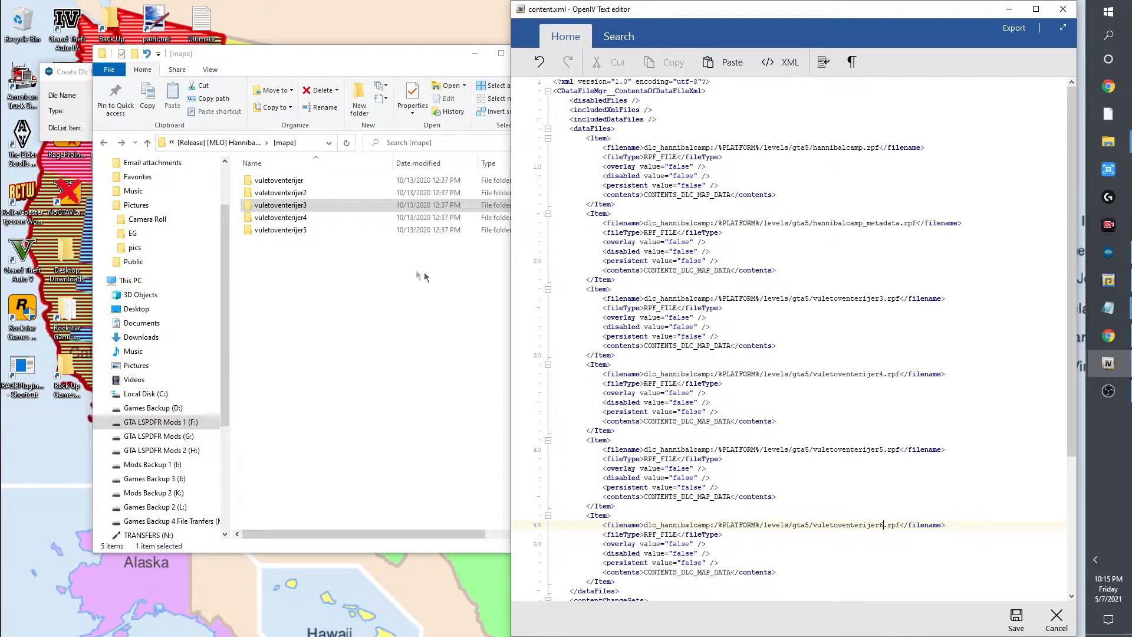
# Check the hannibalcamp_metadata and vuletoventerijer3 to vuletoventerijer6 entries under filesToEnable against the dataFiles items, and save content.xml.
pyautogui.scroll(-7, 859, 429)
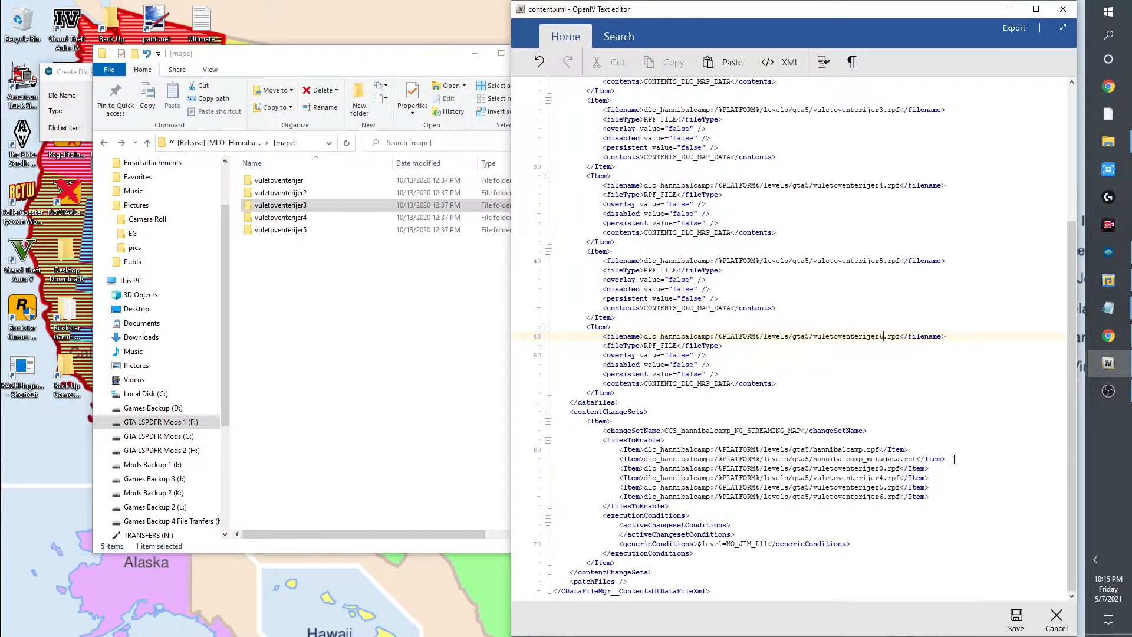
pyautogui.moveTo(943, 458); pyautogui.dragTo(617, 460)
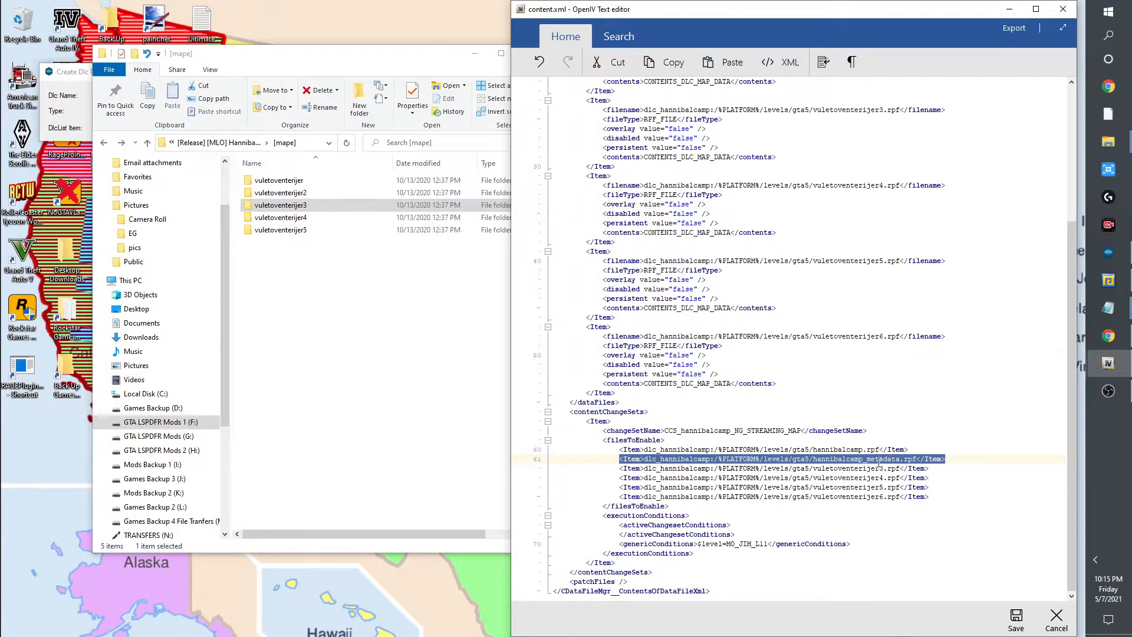
pyautogui.click(852, 336)
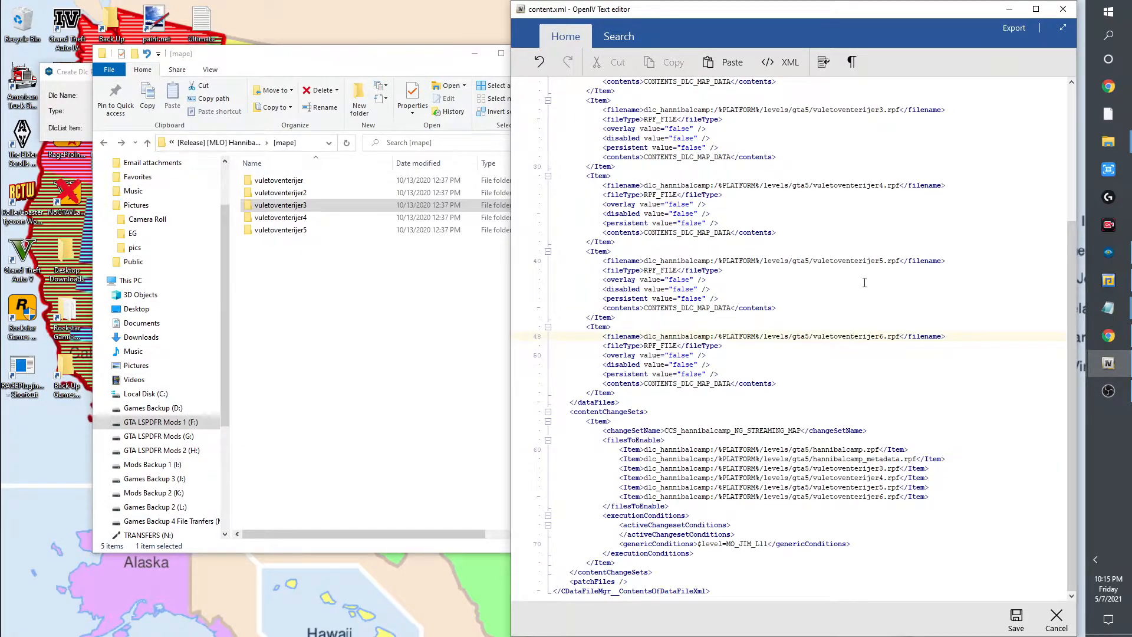
pyautogui.doubleClick(853, 468)
pyautogui.doubleClick(852, 477)
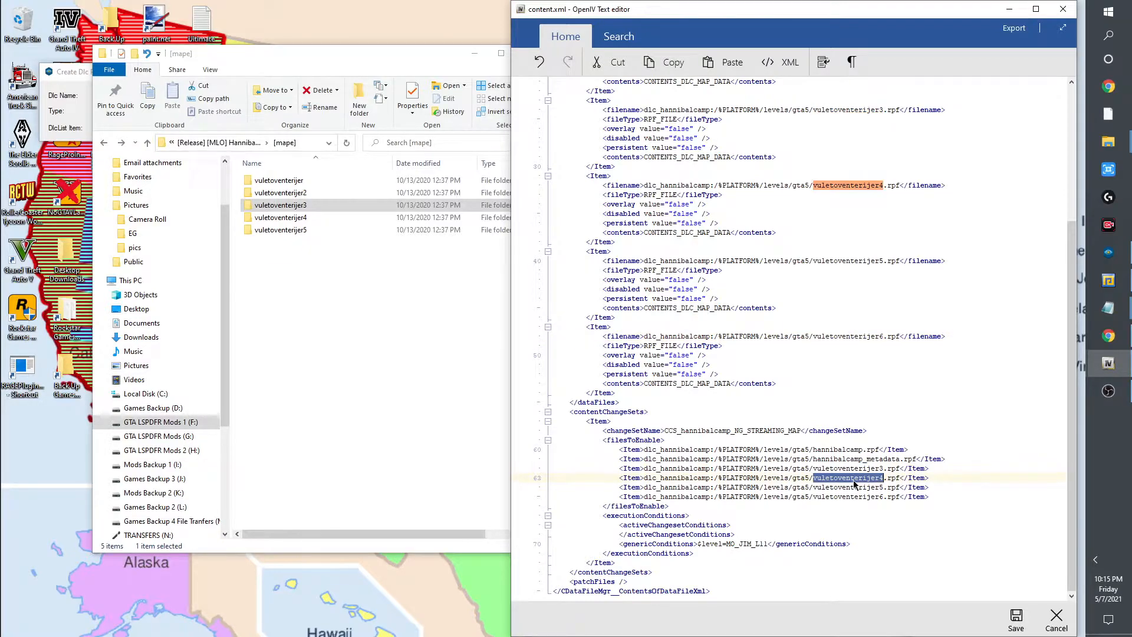
pyautogui.doubleClick(845, 487)
pyautogui.doubleClick(846, 495)
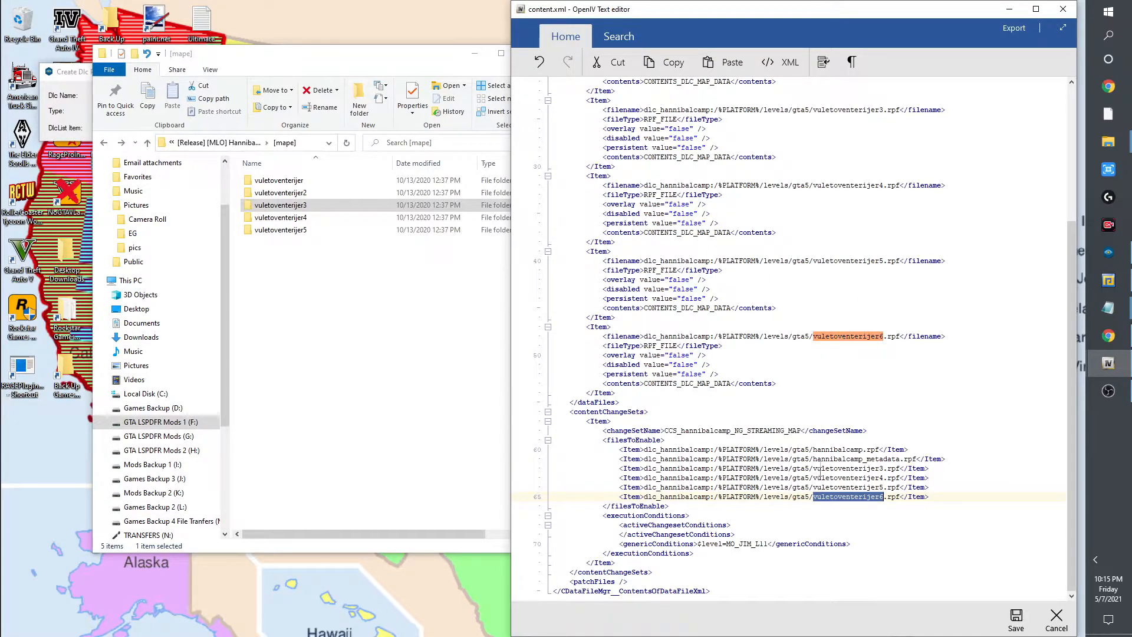
pyautogui.doubleClick(868, 488)
pyautogui.doubleClick(863, 476)
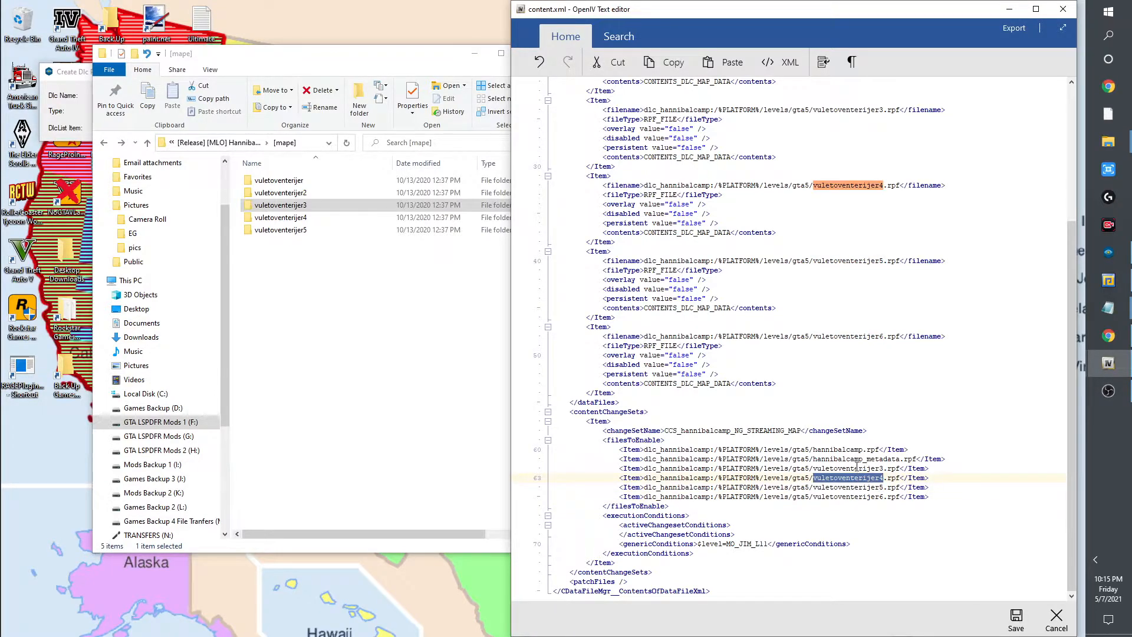
pyautogui.doubleClick(858, 468)
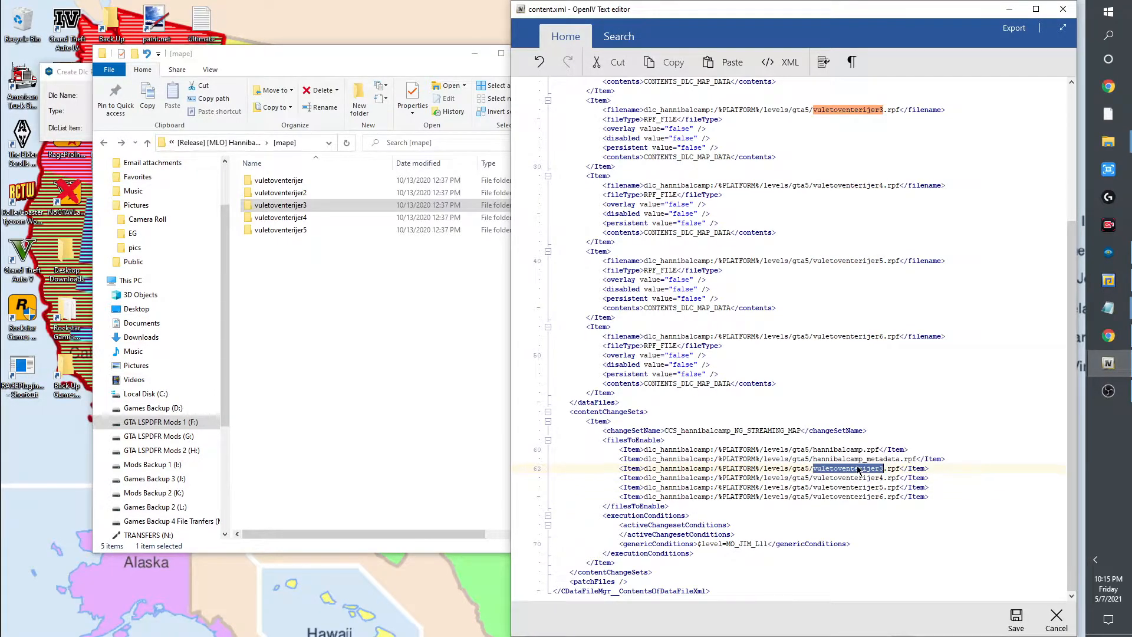
pyautogui.click(1016, 618)
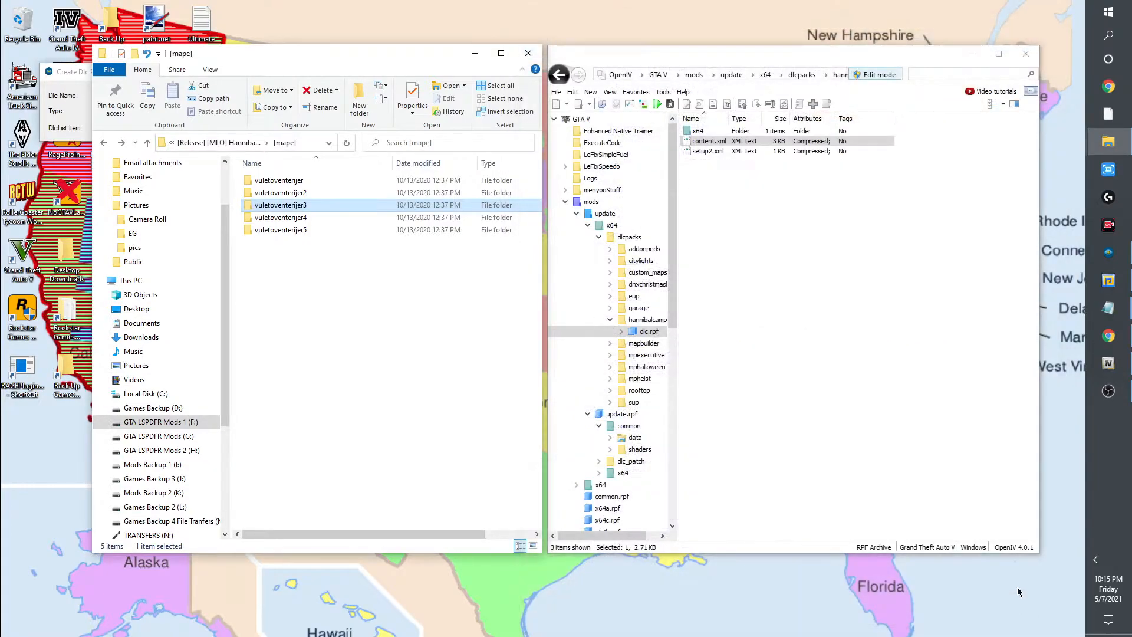
# From update\x64\dlcpacks, open hannibalcamp's dlc.rpf and go down through x64 to the gta5 folder's contents holding the RPF archives.
pyautogui.click(699, 75)
pyautogui.doubleClick(705, 131)
pyautogui.click(709, 132)
pyautogui.doubleClick(709, 132)
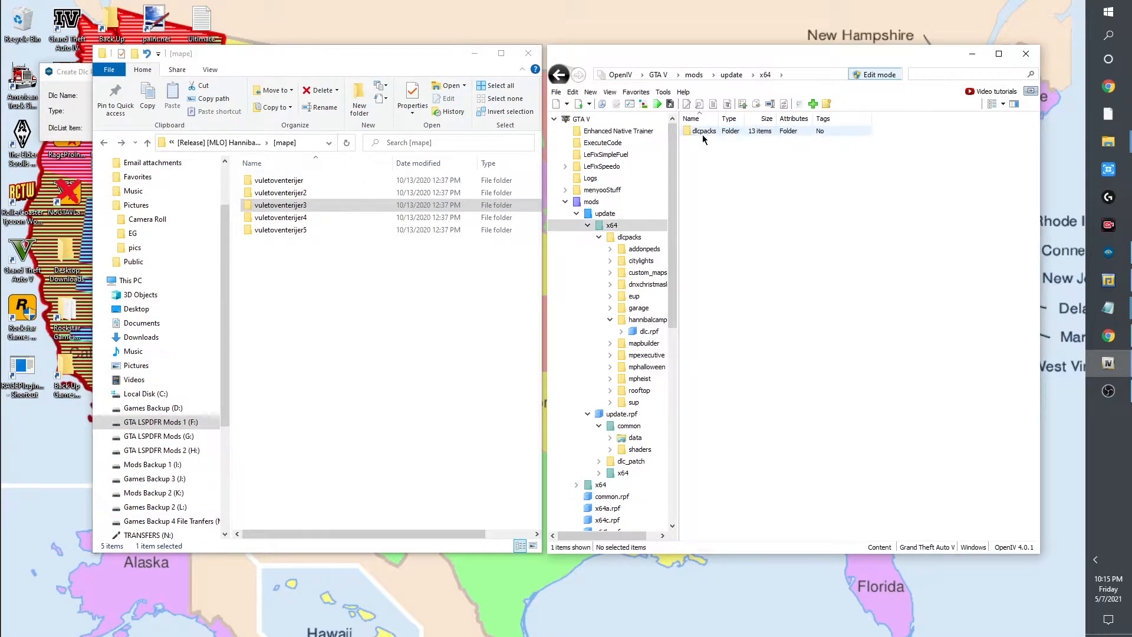
pyautogui.doubleClick(703, 131)
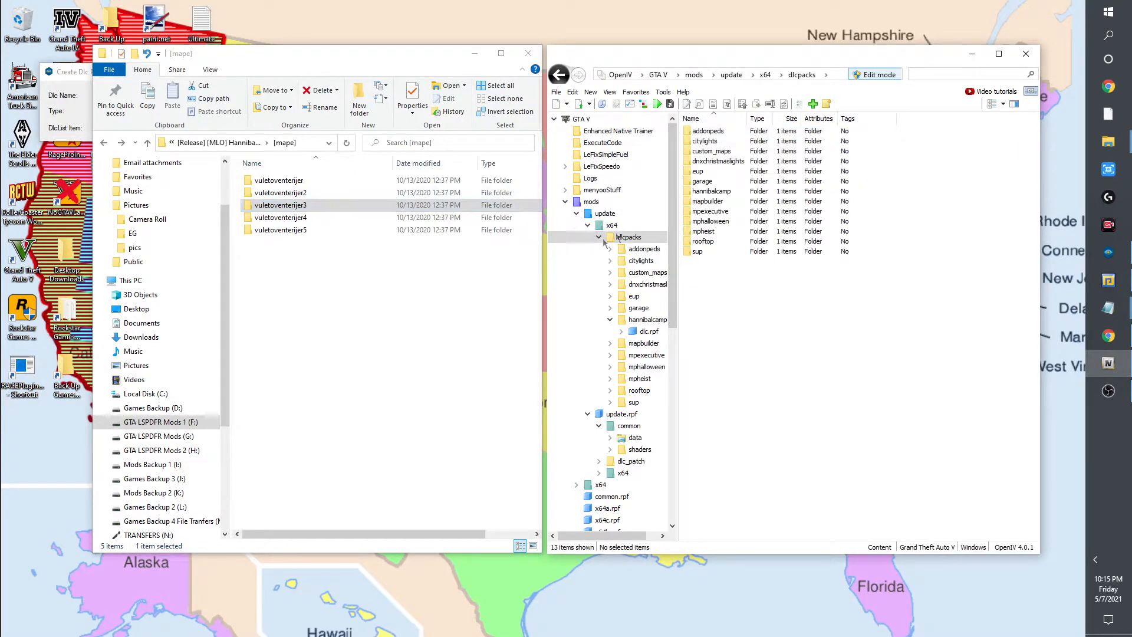
pyautogui.doubleClick(697, 192)
pyautogui.doubleClick(696, 132)
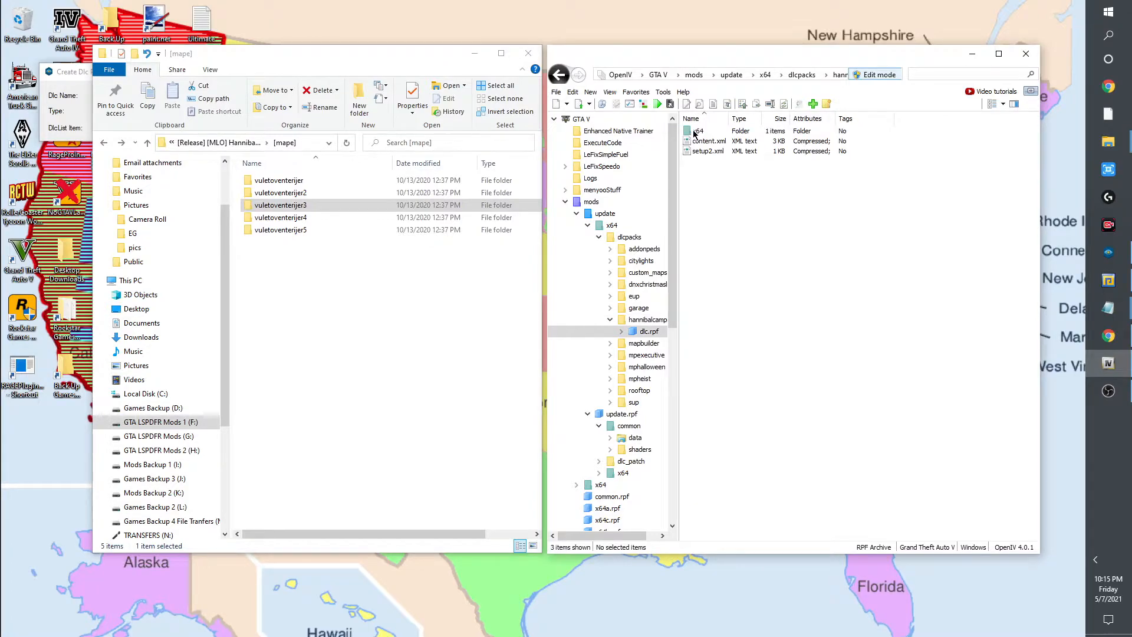
pyautogui.doubleClick(694, 132)
pyautogui.doubleClick(694, 132)
pyautogui.doubleClick(694, 133)
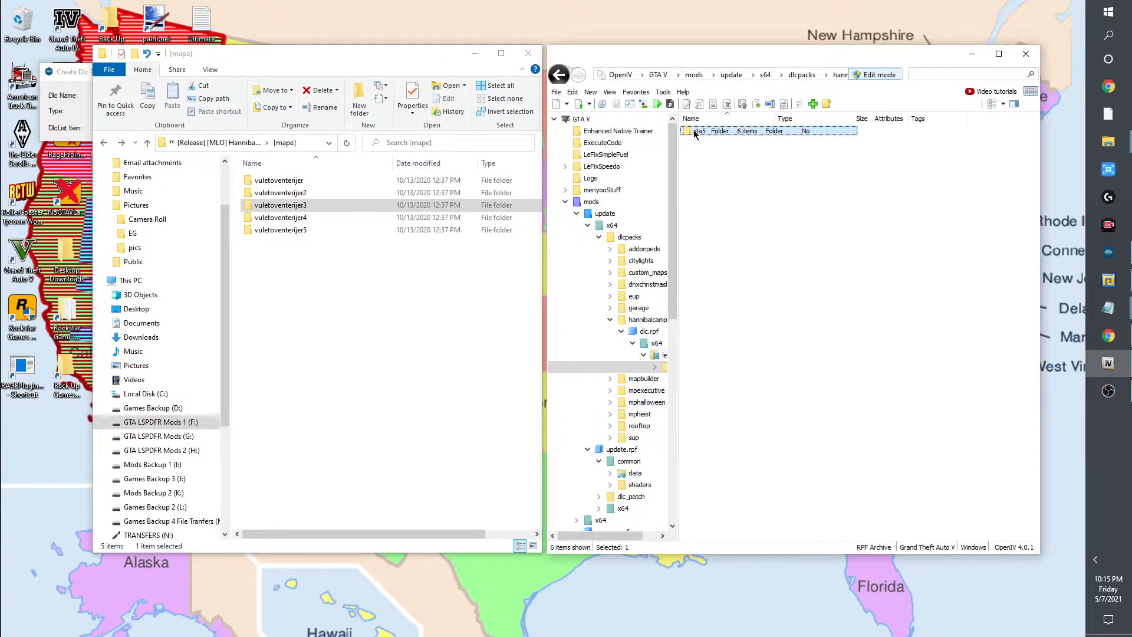
pyautogui.doubleClick(694, 132)
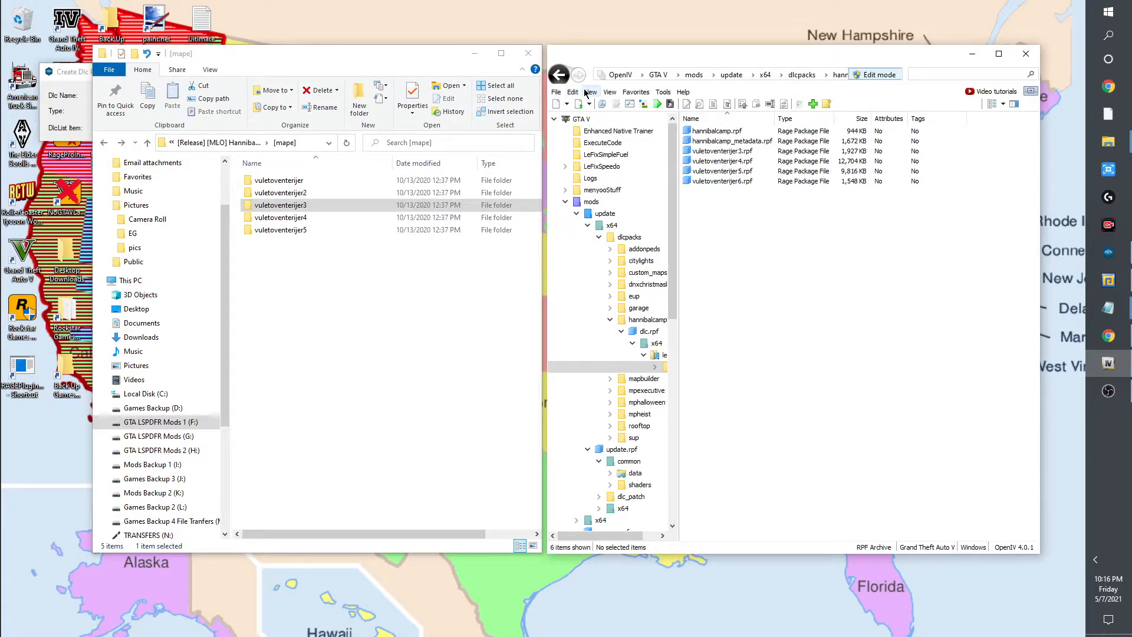
# Go through the archives in the folder one by one, from hannibalcamp.rpf and hannibalcamp_metadata.rpf to vuletoventerijer6.rpf.
pyautogui.click(750, 132)
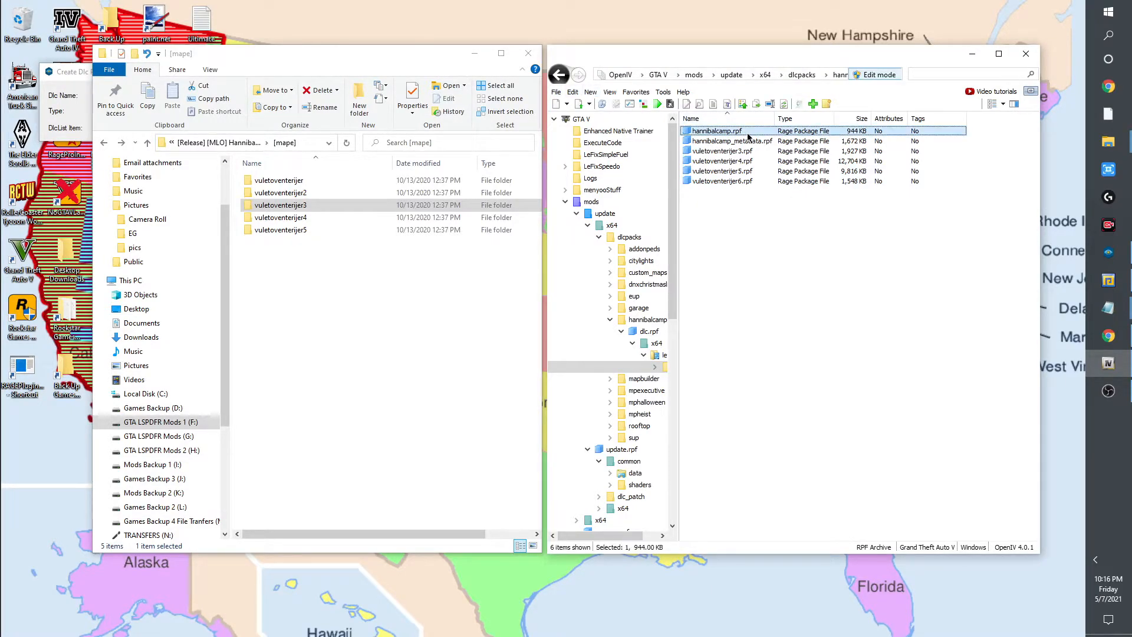
pyautogui.click(753, 142)
pyautogui.click(750, 133)
pyautogui.click(750, 144)
pyautogui.click(744, 151)
pyautogui.click(746, 161)
pyautogui.click(747, 171)
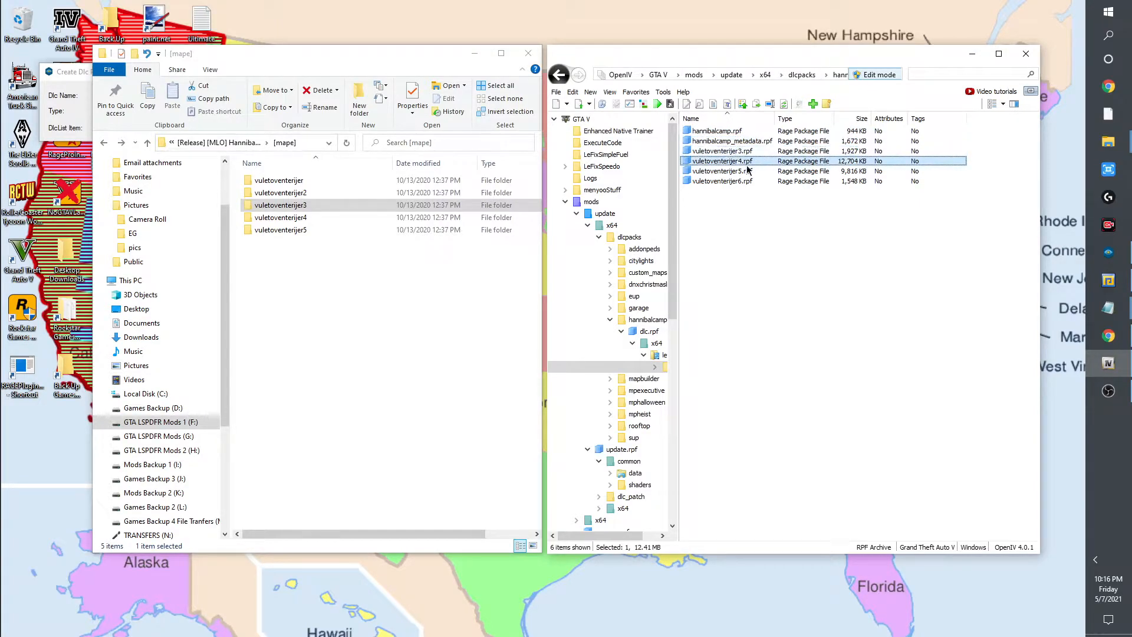
pyautogui.click(747, 181)
pyautogui.click(608, 92)
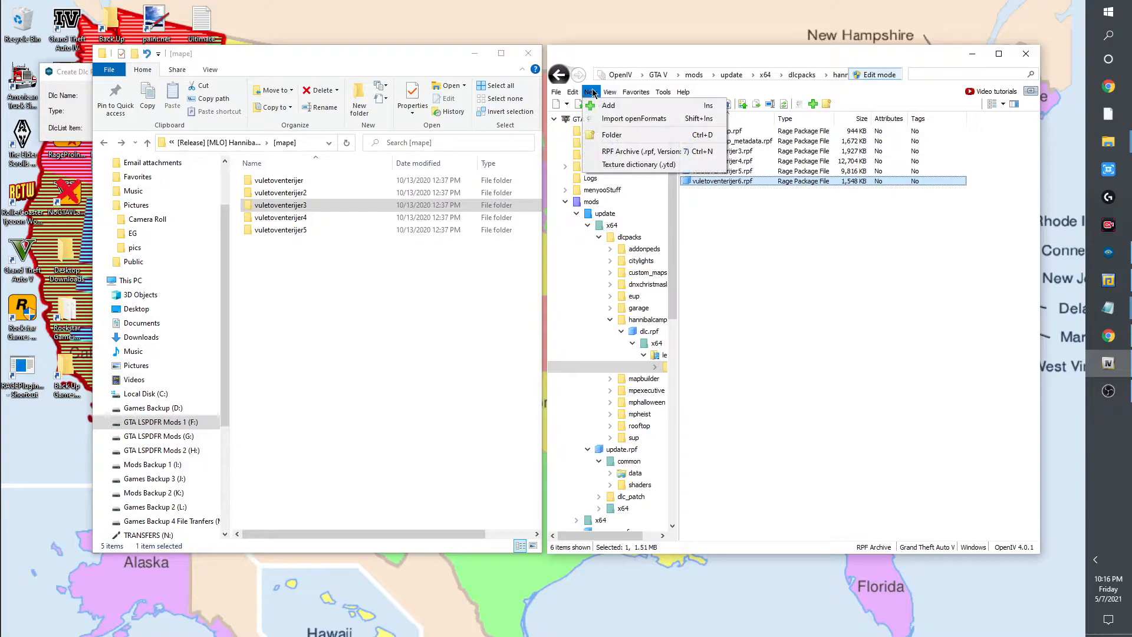
pyautogui.moveTo(591, 94)
pyautogui.click(603, 152)
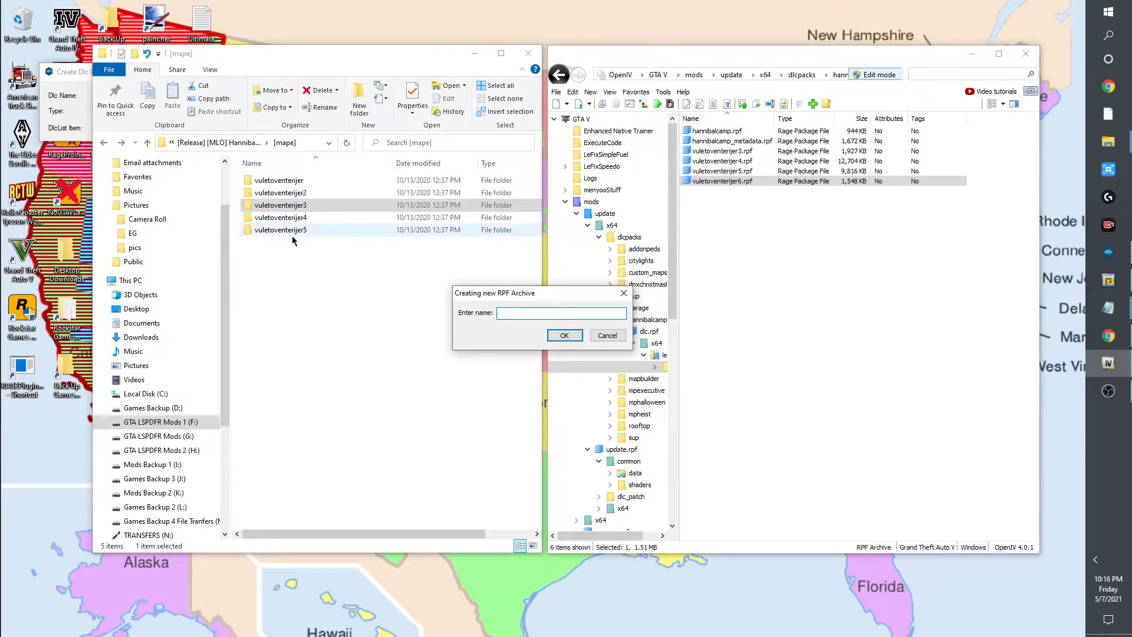
pyautogui.click(277, 205)
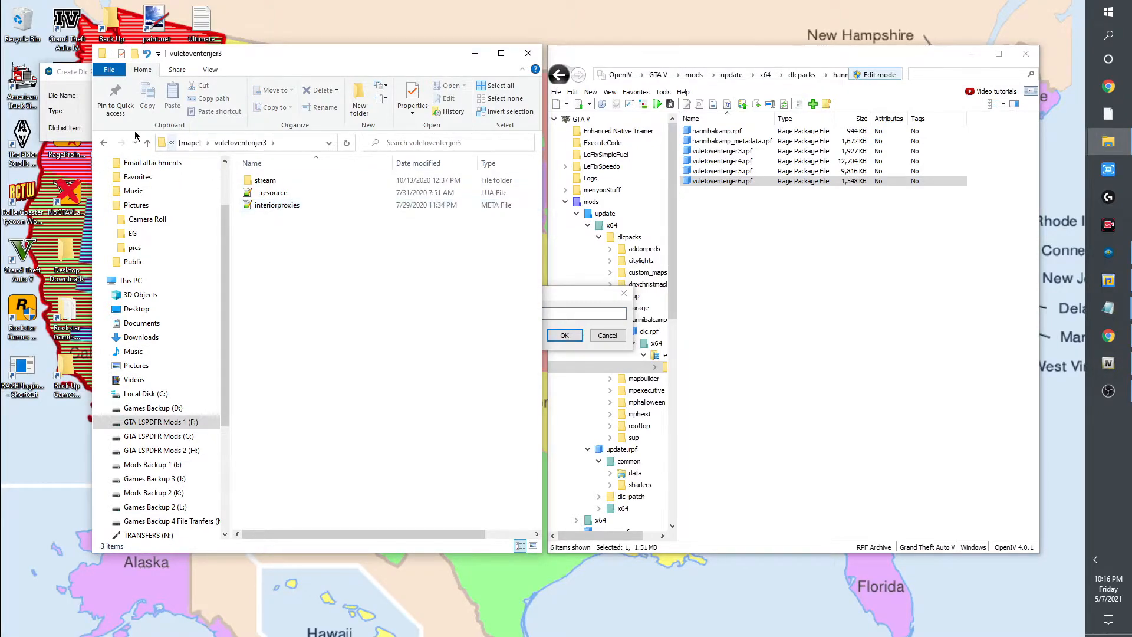
pyautogui.click(276, 206)
pyautogui.rightClick(276, 205)
pyautogui.click(303, 242)
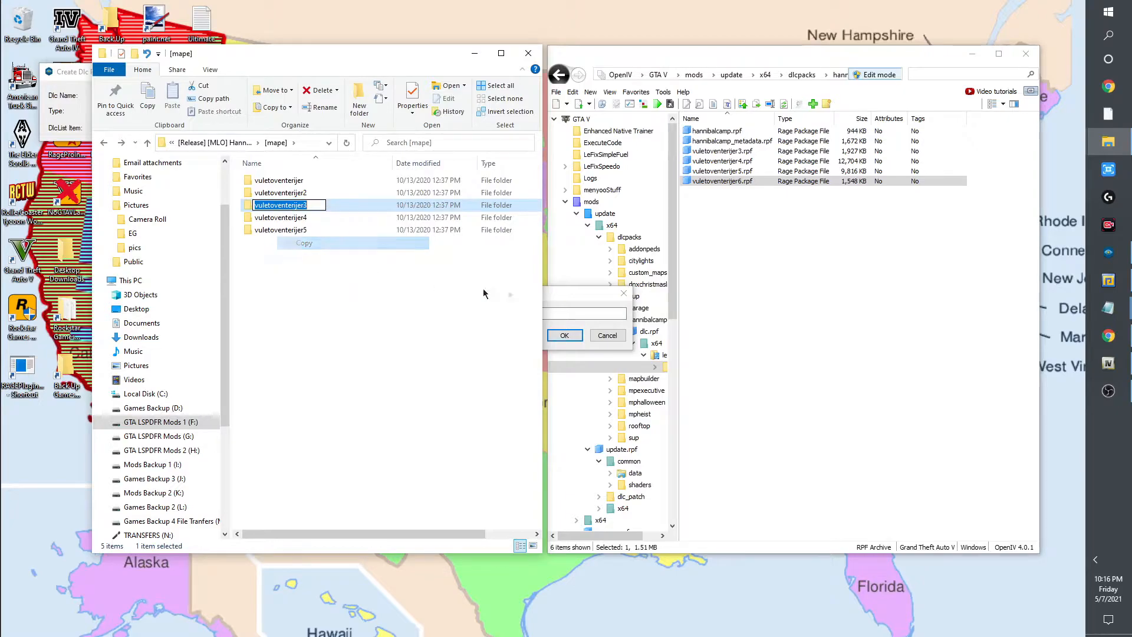
pyautogui.rightClick(566, 313)
pyautogui.click(581, 361)
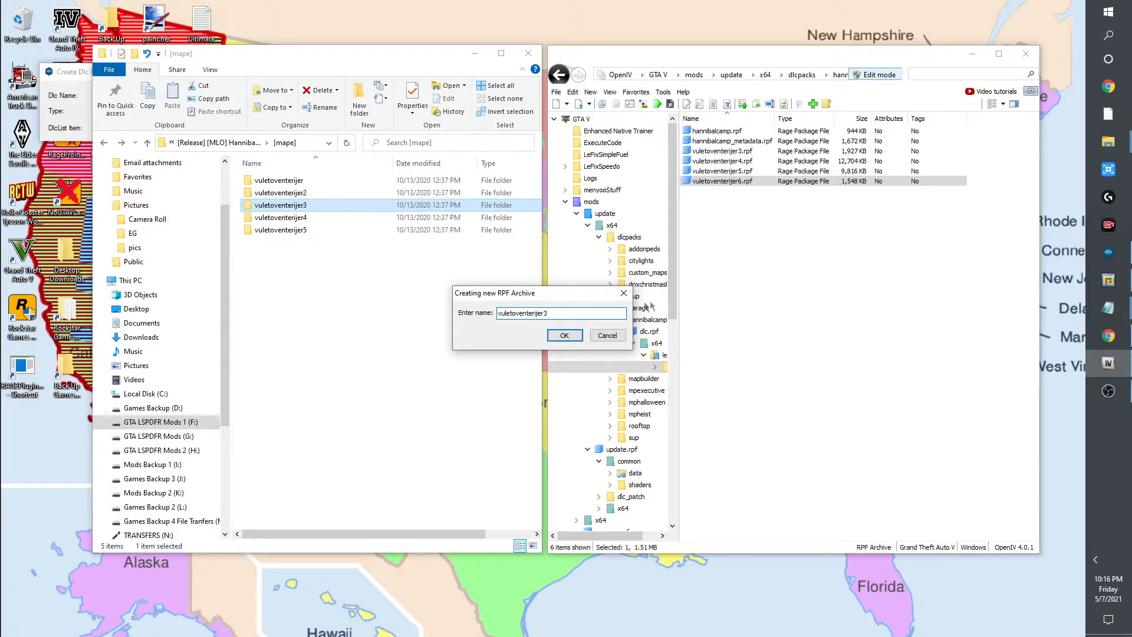
pyautogui.click(607, 335)
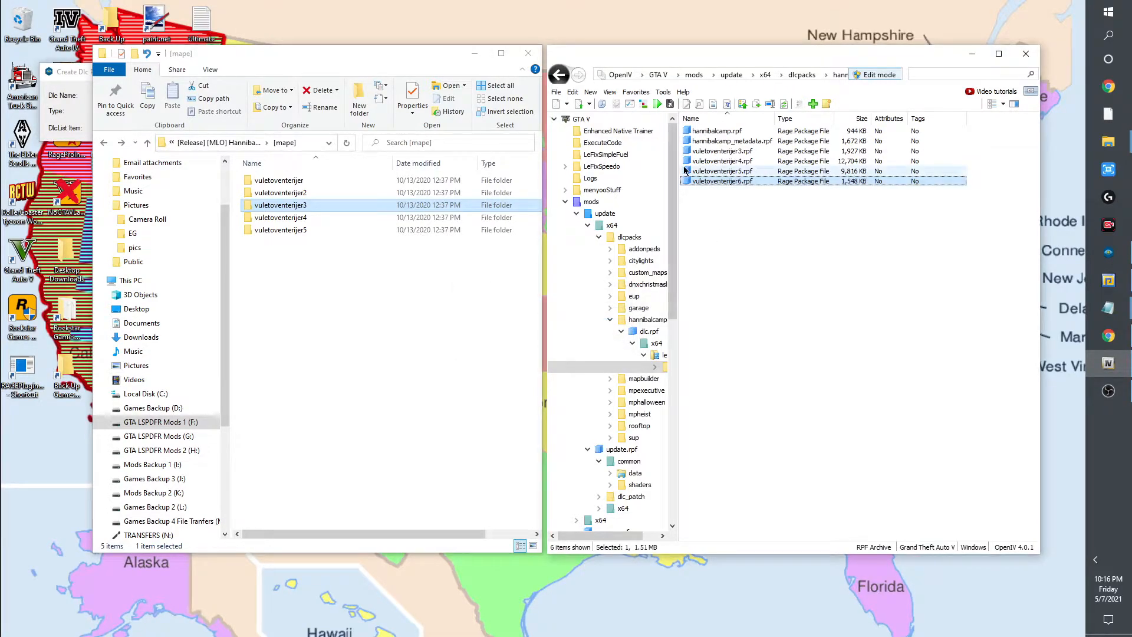
# Compare all files in the vuletoventerijer stream folder with the contents of hannibalcamp.rpf.
pyautogui.click(722, 161)
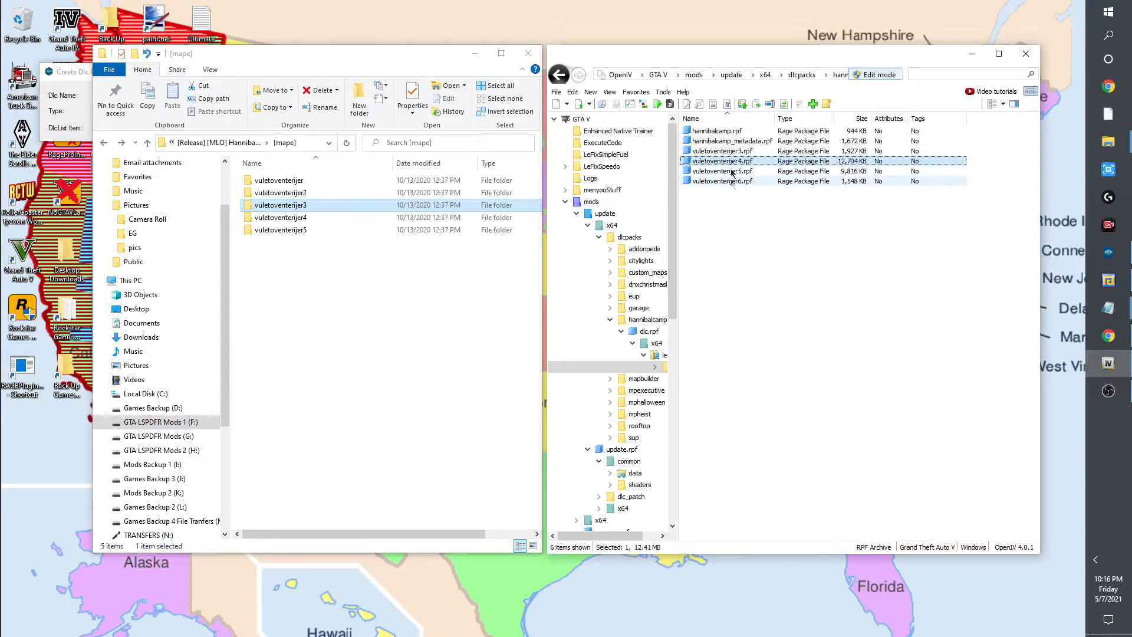
pyautogui.doubleClick(273, 180)
pyautogui.doubleClick(272, 187)
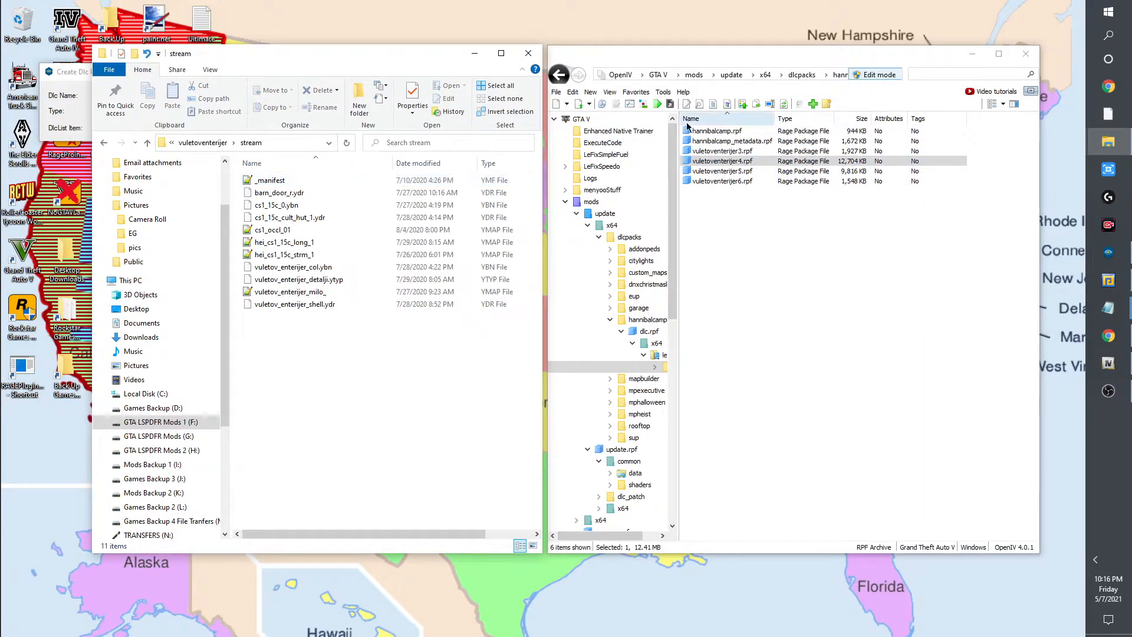
pyautogui.click(714, 132)
pyautogui.doubleClick(713, 132)
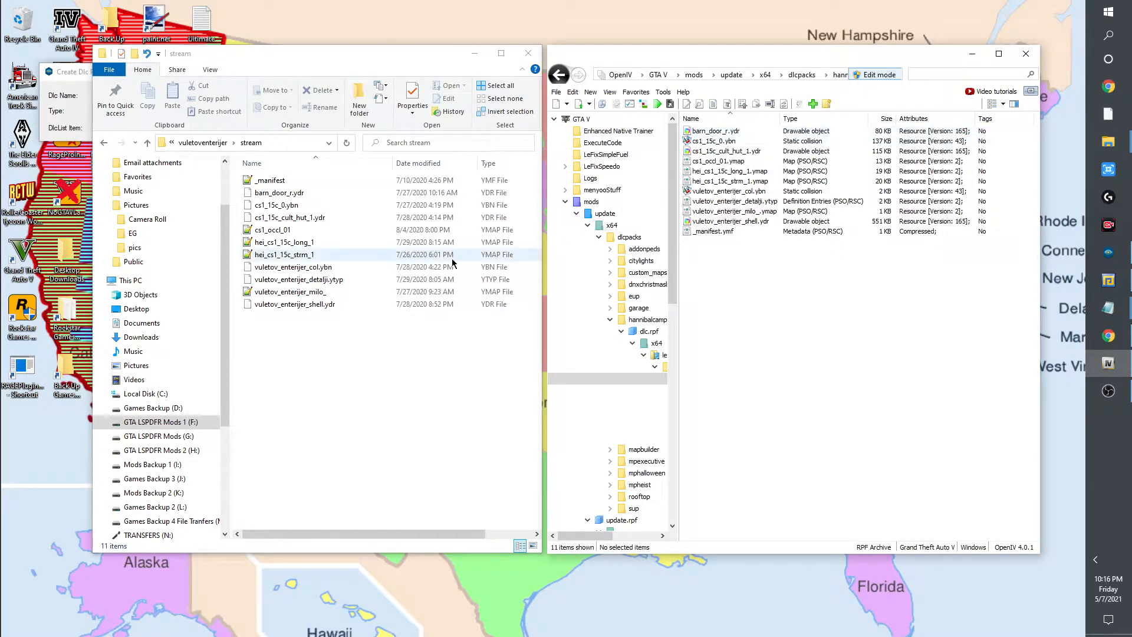
pyautogui.moveTo(355, 324); pyautogui.dragTo(264, 163)
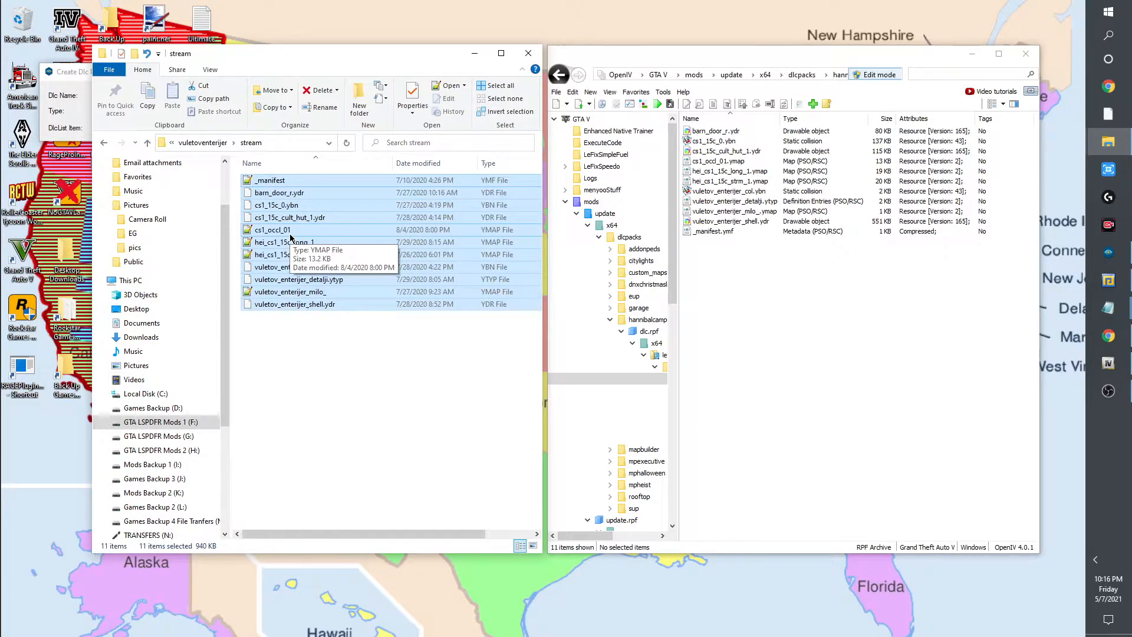
pyautogui.click(749, 311)
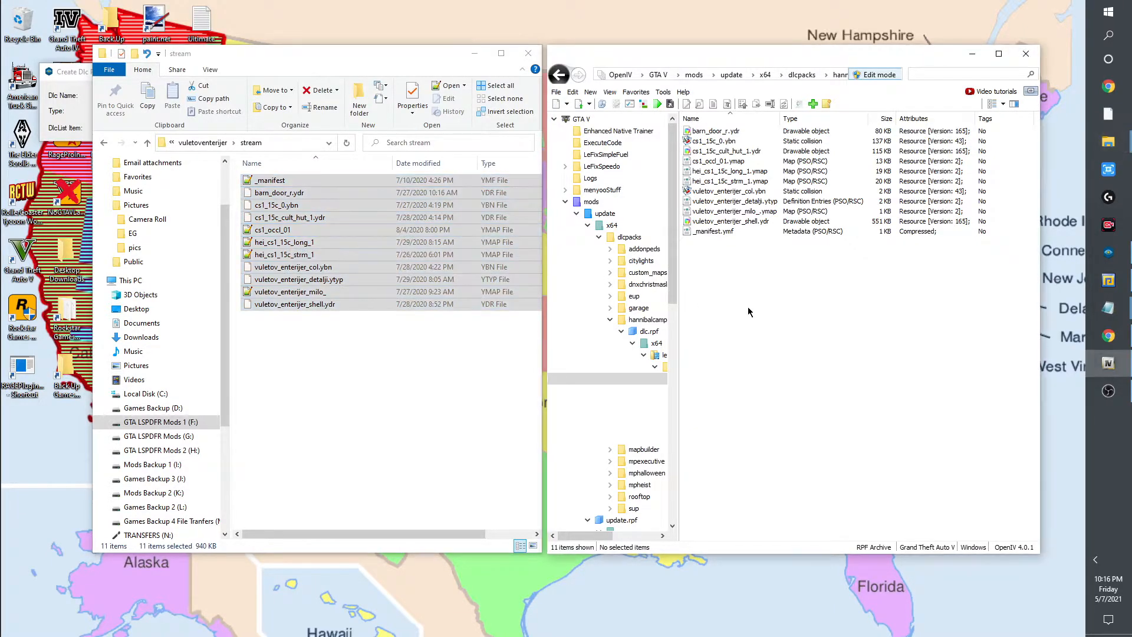
# Delete cs1_occl_01.ymap from hannibalcamp.rpf.
pyautogui.click(724, 168)
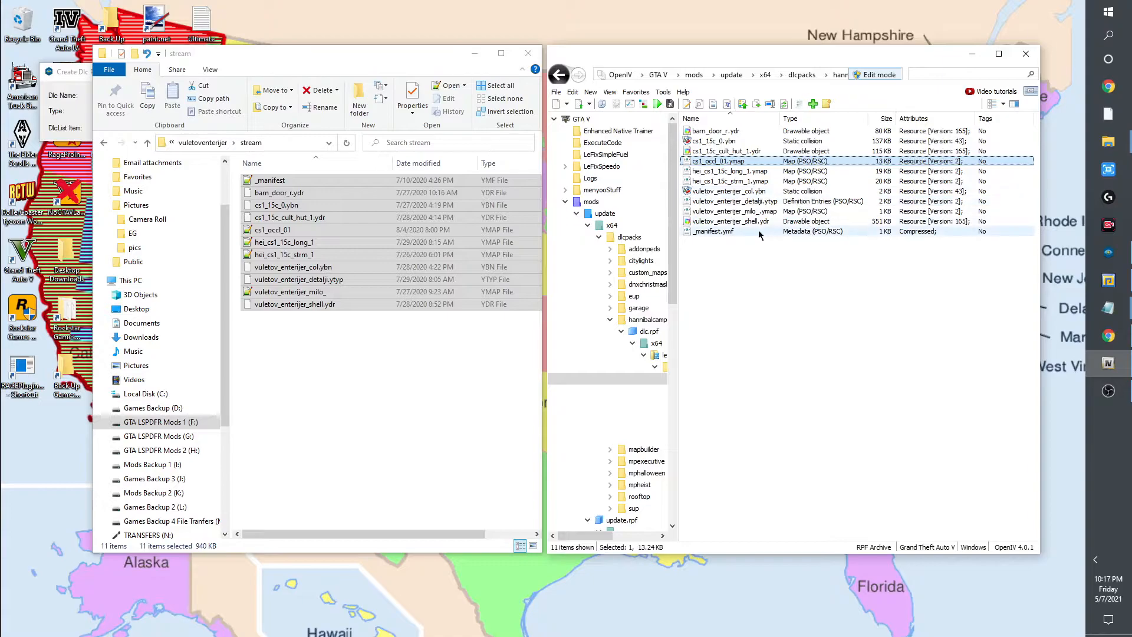
pyautogui.rightClick(730, 164)
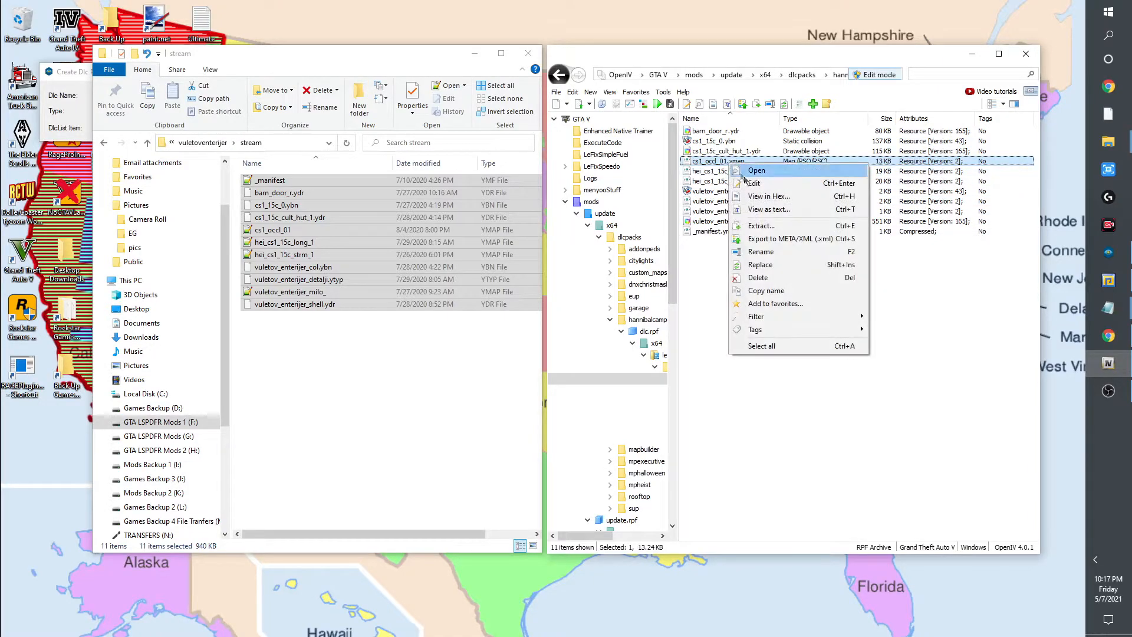
pyautogui.click(758, 278)
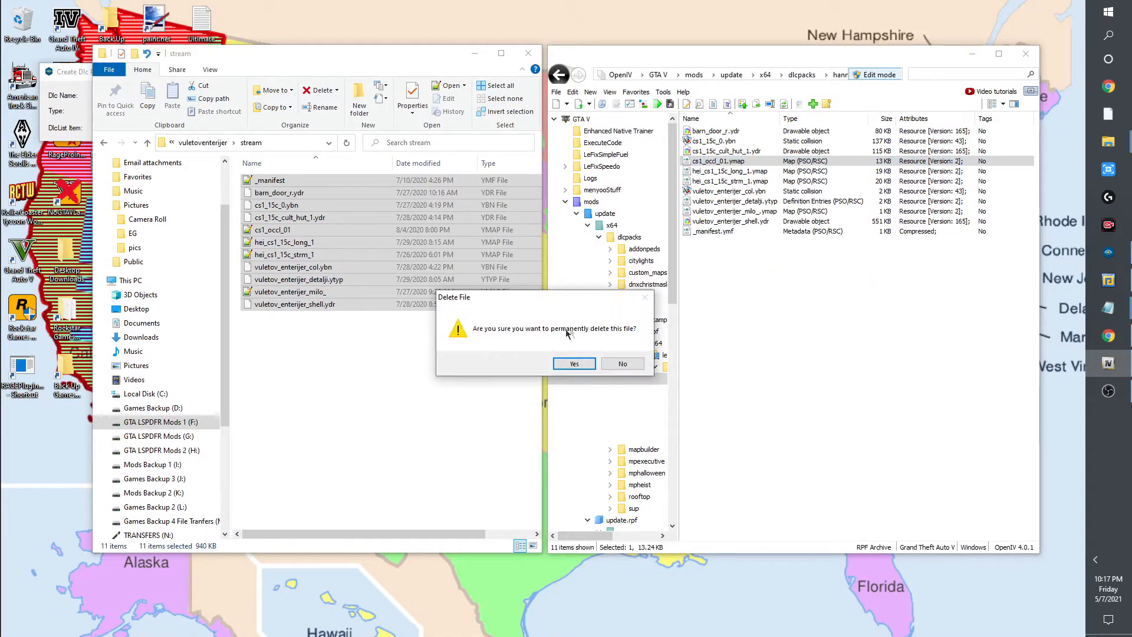
pyautogui.click(574, 364)
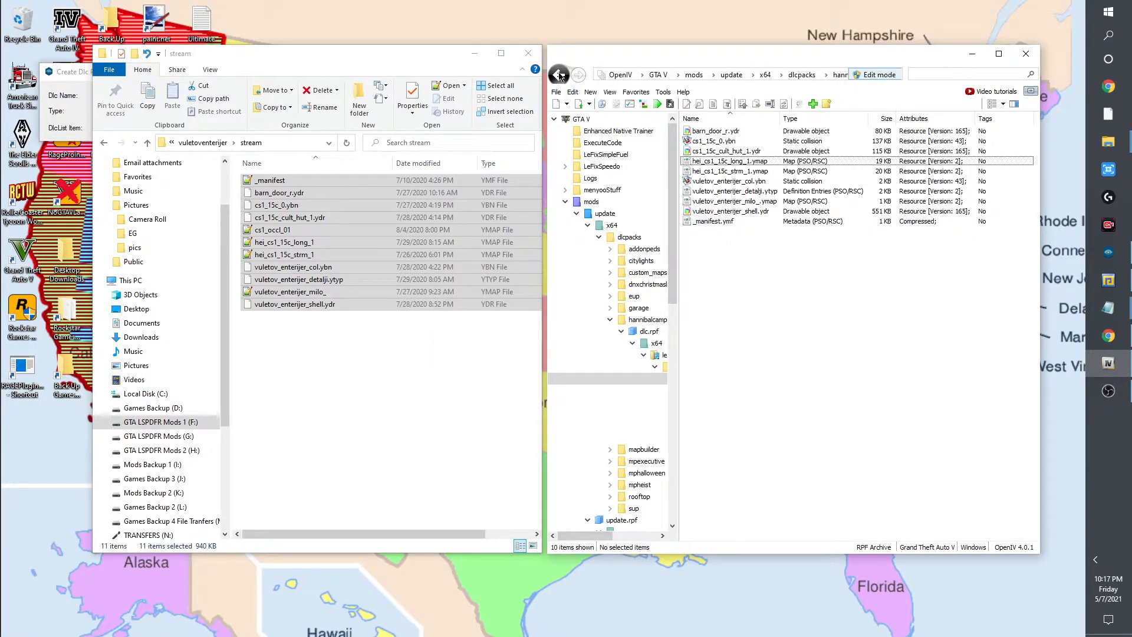
# Open hannibalcamp_metadata.rpf and compare its contents with the files in the vuletoventerijer2 stream folder.
pyautogui.click(560, 75)
pyautogui.click(103, 143)
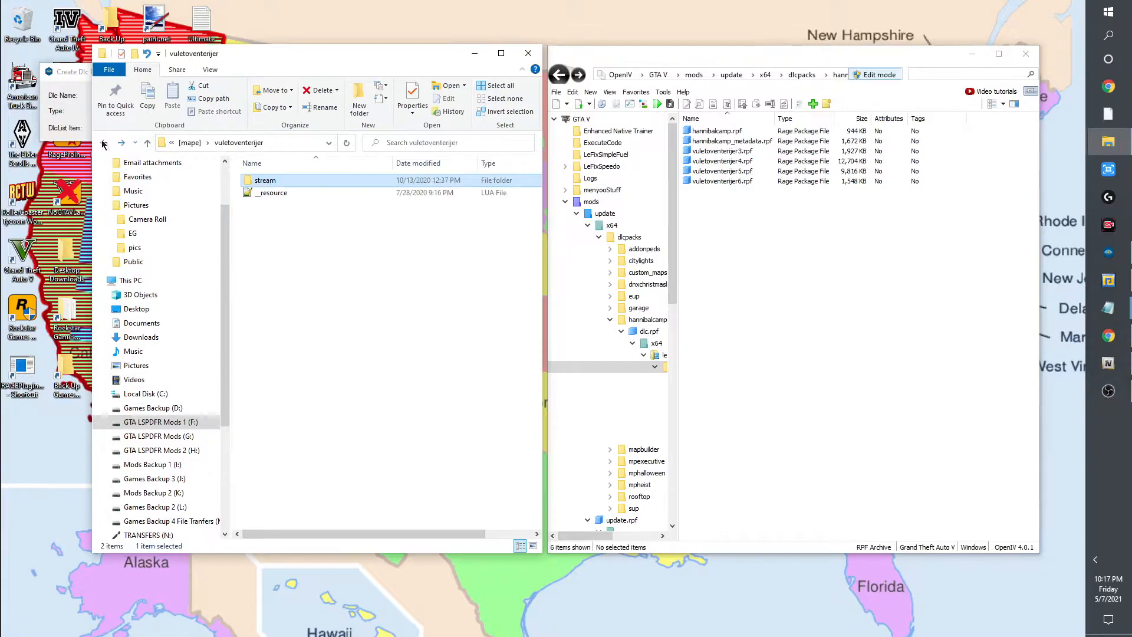
pyautogui.doubleClick(731, 141)
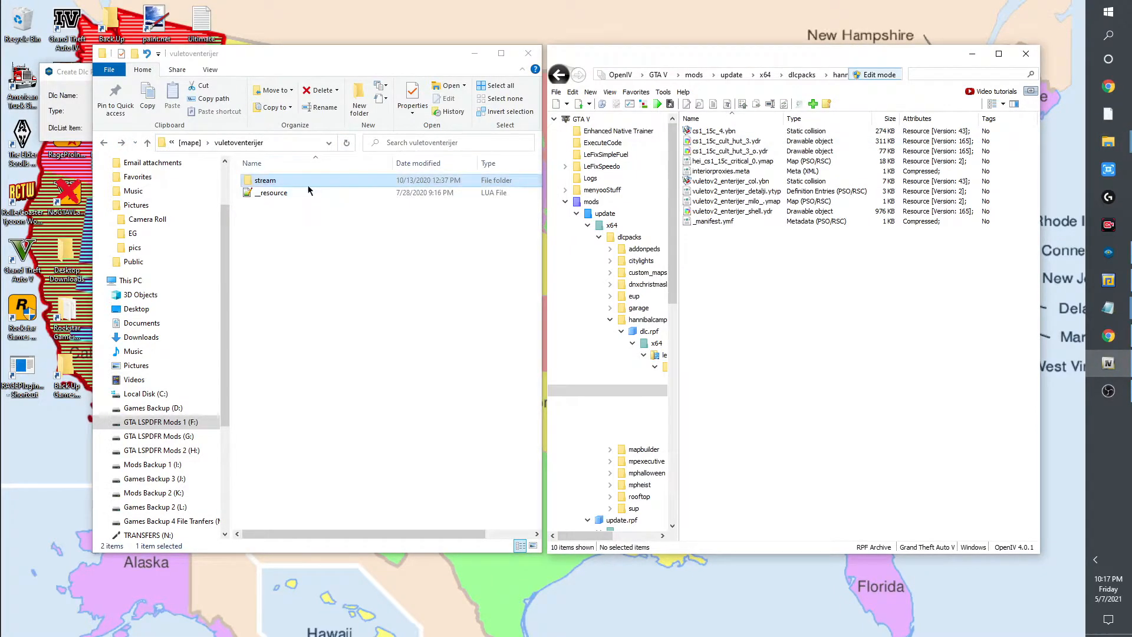
pyautogui.click(103, 143)
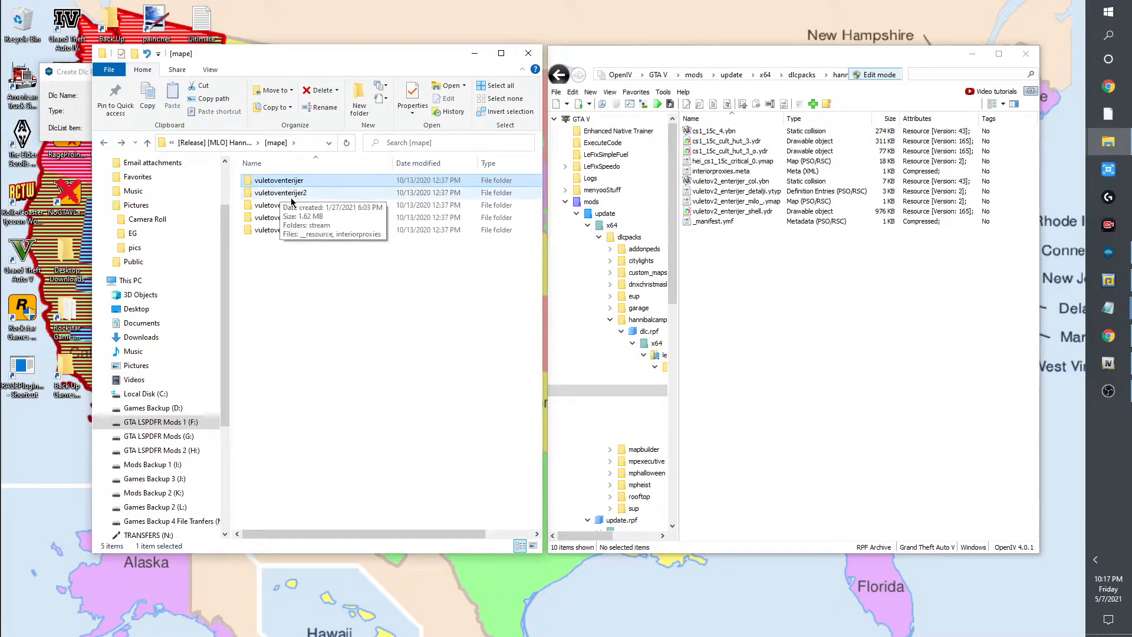
pyautogui.doubleClick(291, 193)
pyautogui.doubleClick(265, 182)
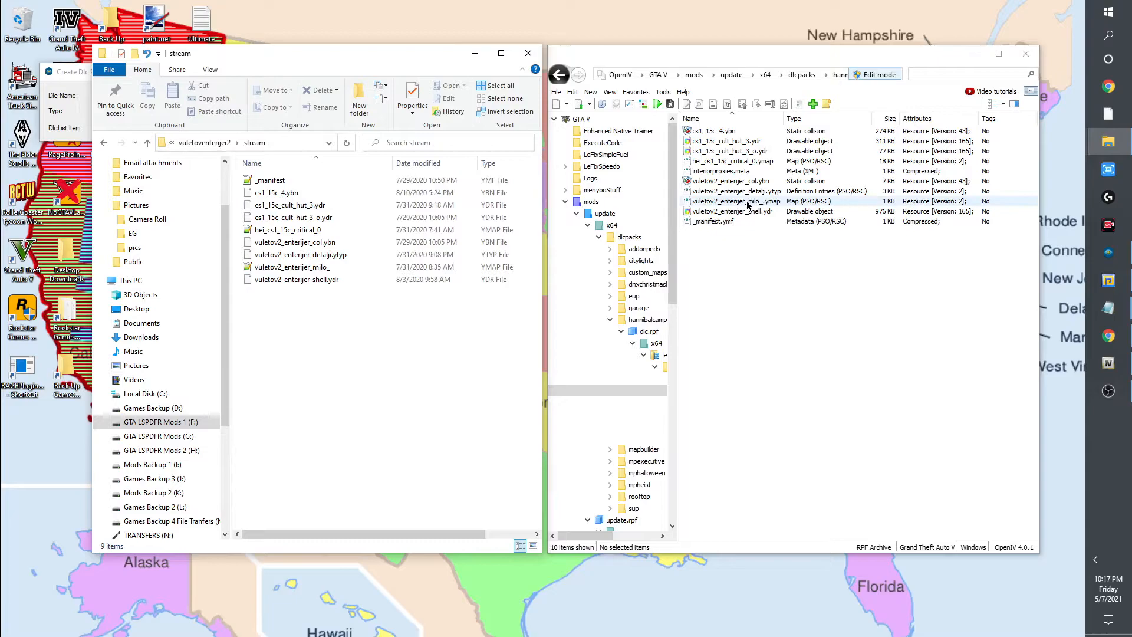
# Check interiorproxies.meta in hannibalcamp_metadata.rpf against the interiorproxies file in the vuletoventerijer2 folder.
pyautogui.click(734, 172)
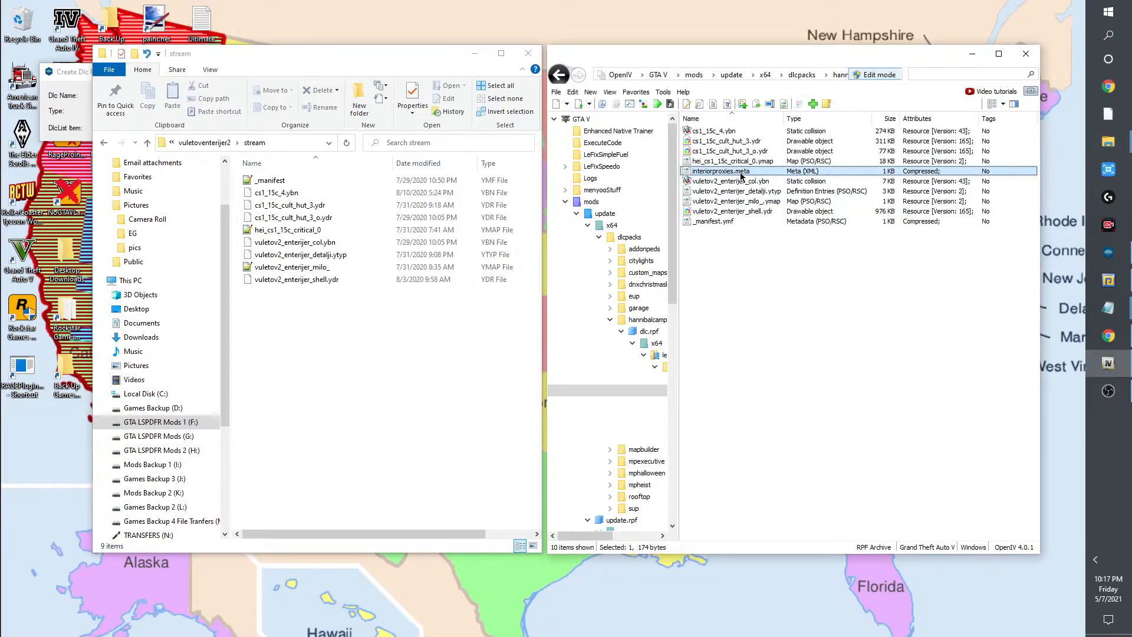
pyautogui.click(103, 143)
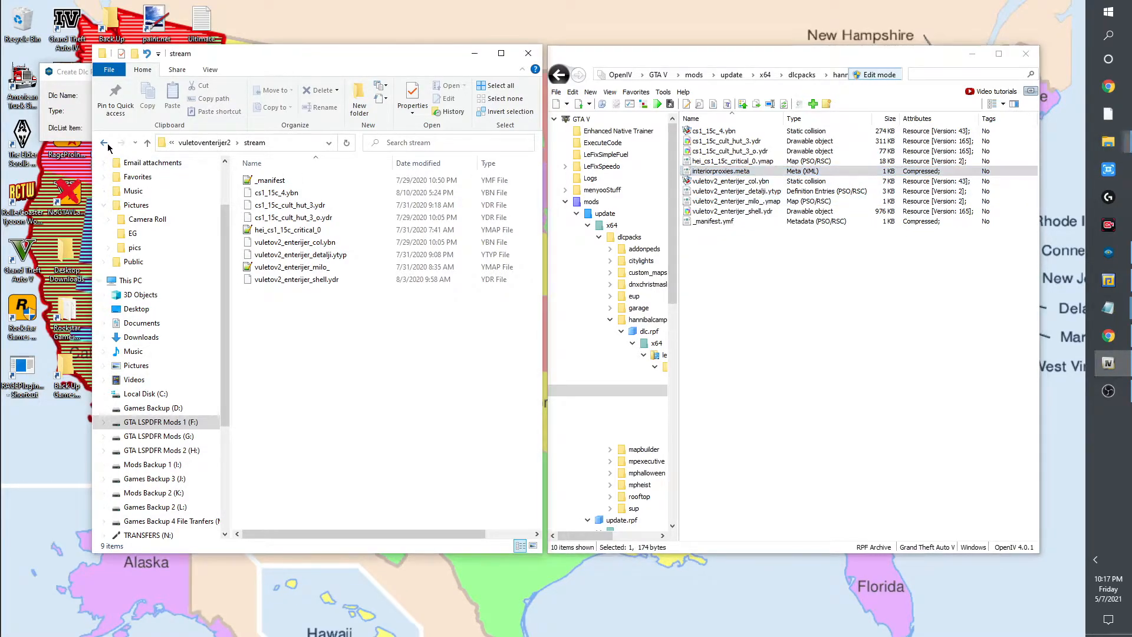
pyautogui.click(260, 204)
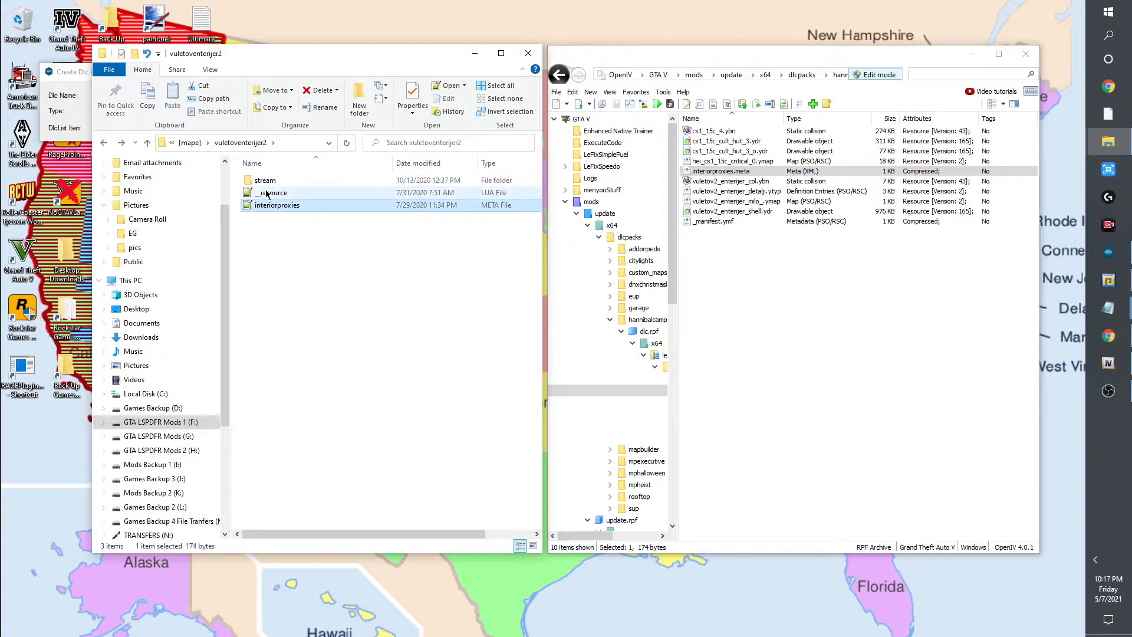
pyautogui.click(751, 248)
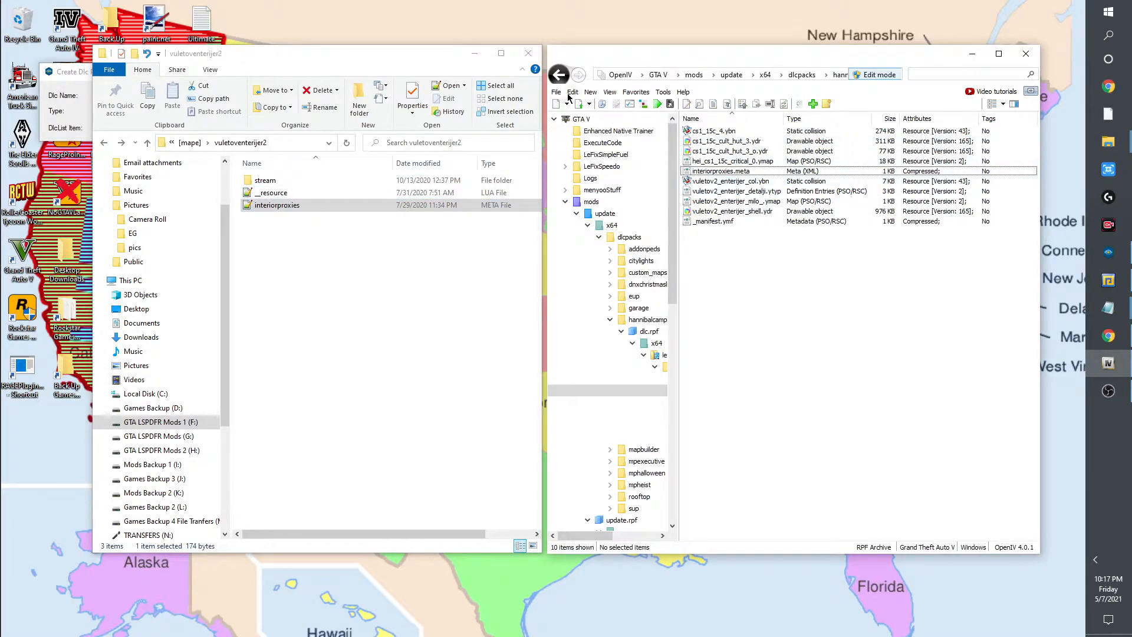
# Compare the contents of vuletoventerijer3.rpf with the files in the vuletoventerijer3 folder and its stream subfolder.
pyautogui.click(560, 75)
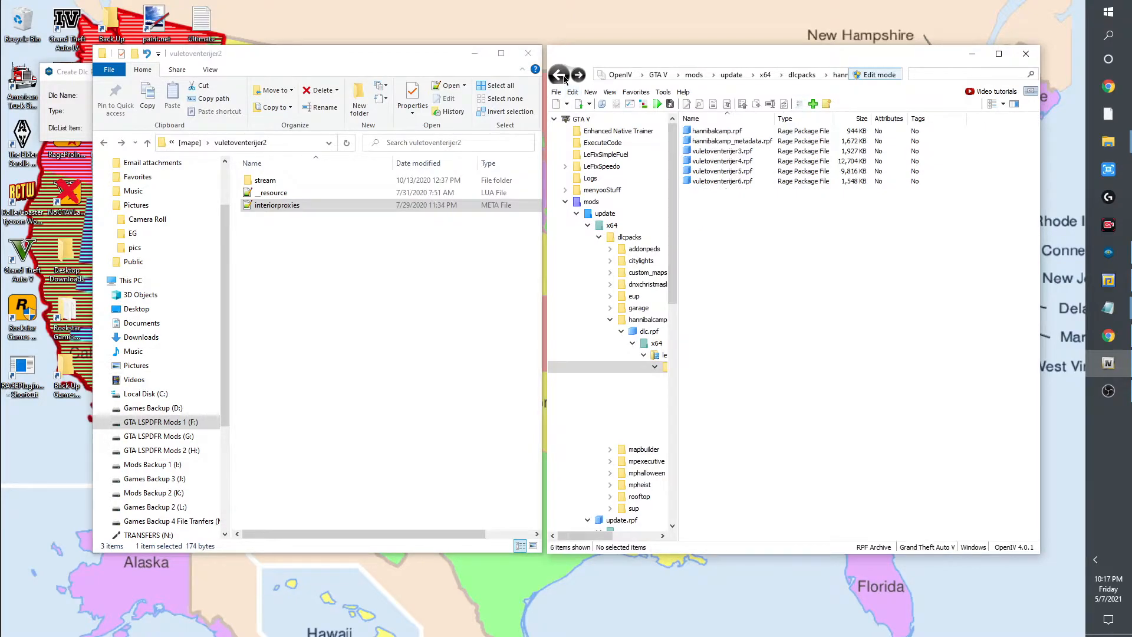
pyautogui.click(105, 142)
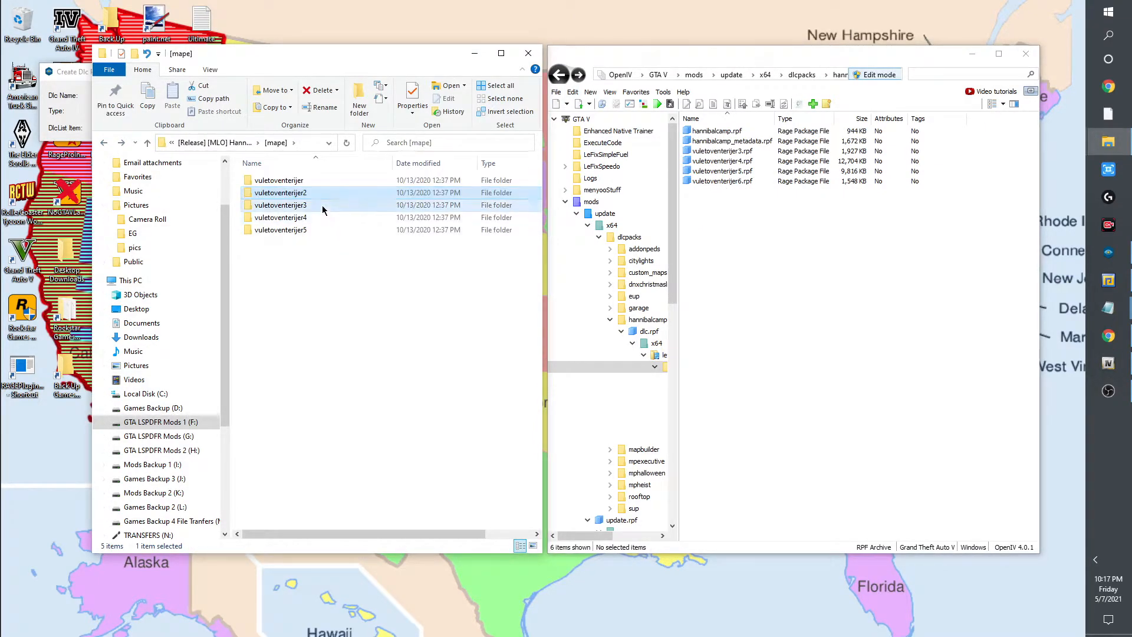
pyautogui.doubleClick(323, 206)
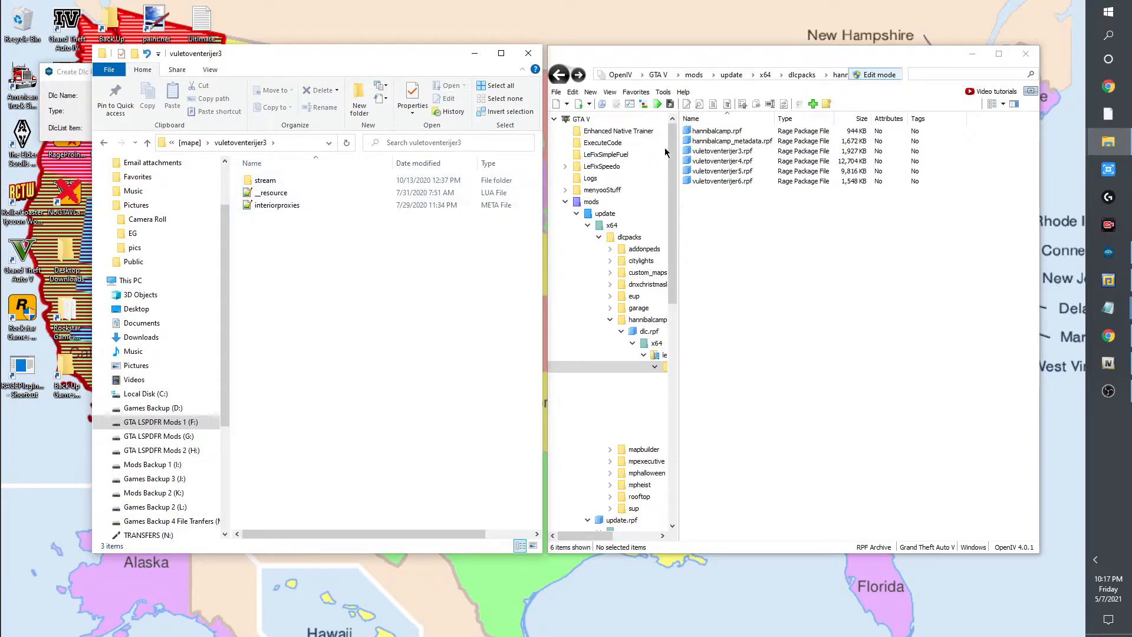
pyautogui.doubleClick(701, 151)
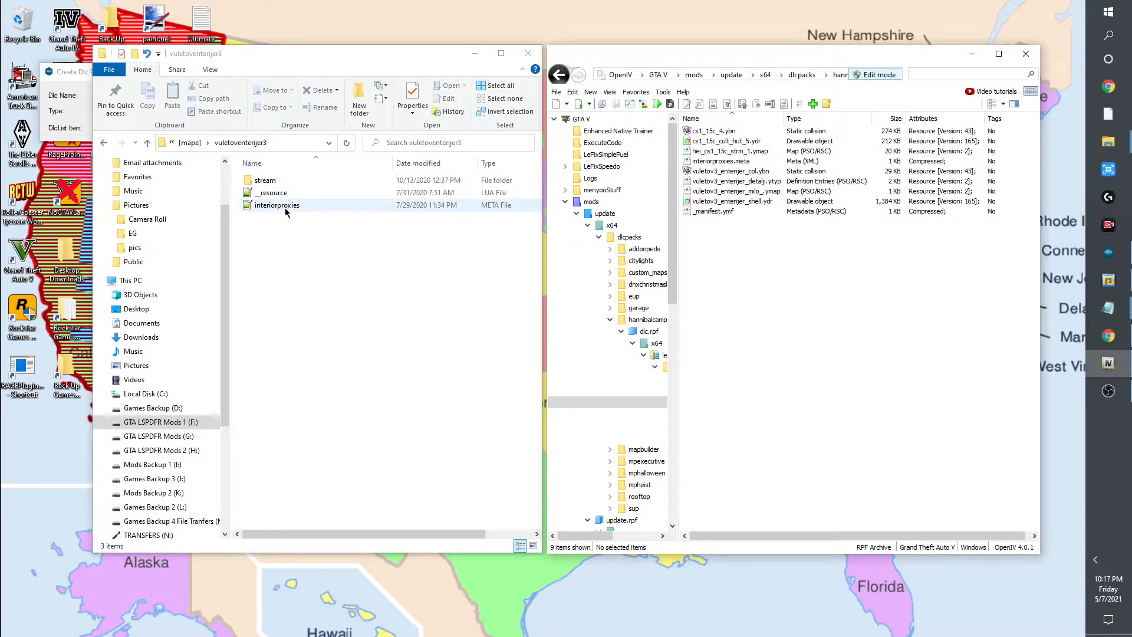
pyautogui.doubleClick(265, 181)
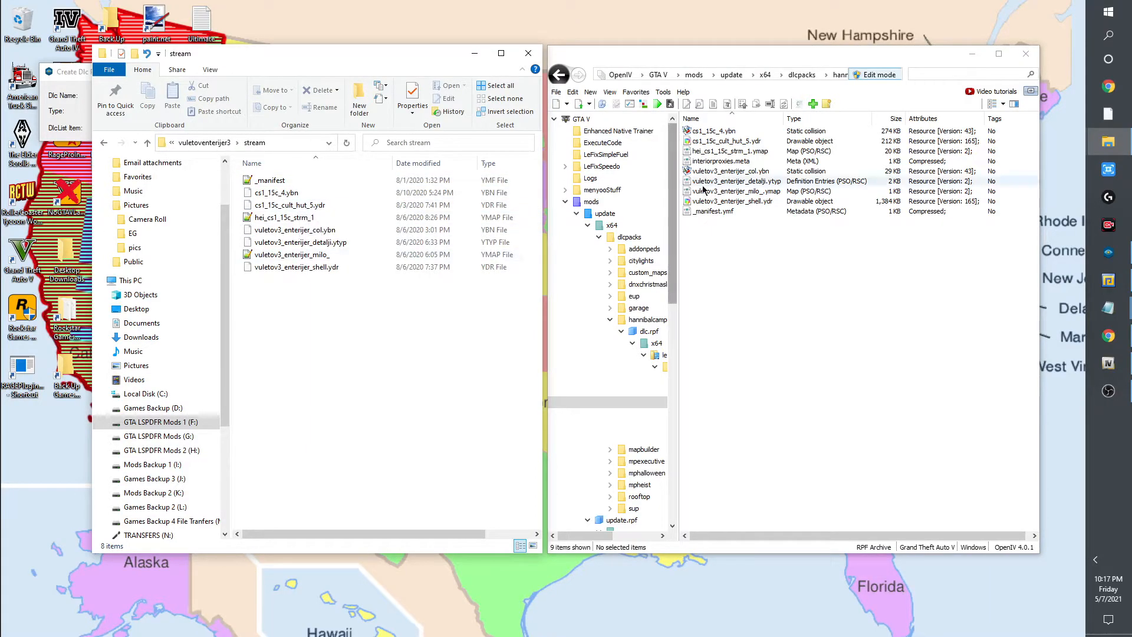
# Select all files in the vuletoventerijer3 stream folder to match them against vuletoventerijer3.rpf, and return to the [mape] folder and RPF list.
pyautogui.moveTo(317, 291); pyautogui.dragTo(286, 171)
pyautogui.moveTo(431, 223); pyautogui.dragTo(793, 293)
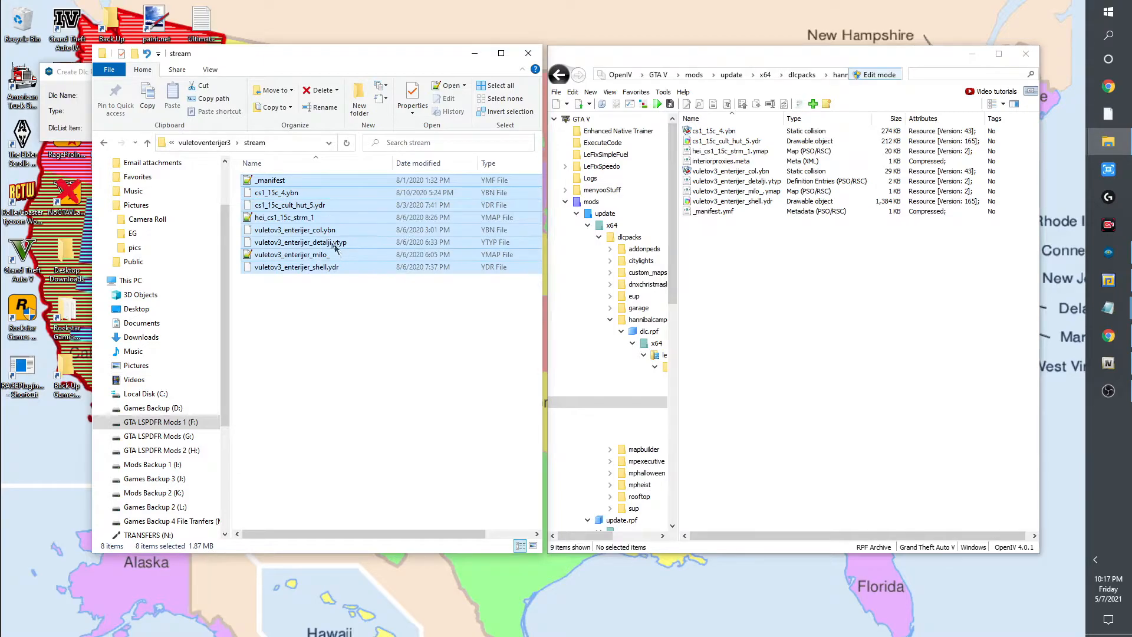
pyautogui.click(299, 218)
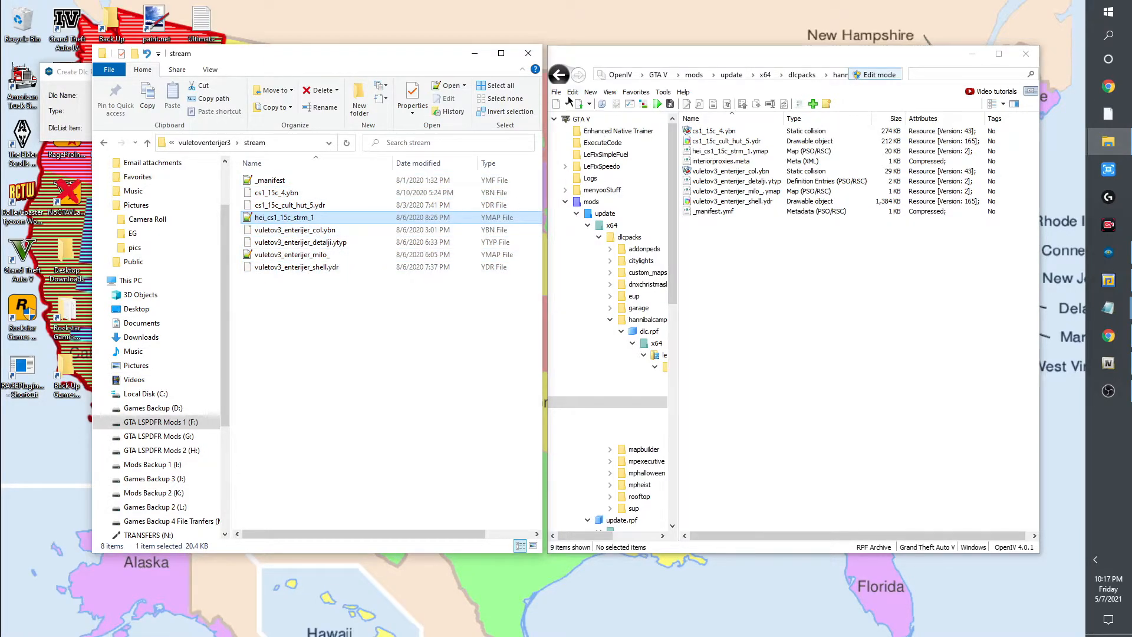
pyautogui.click(558, 74)
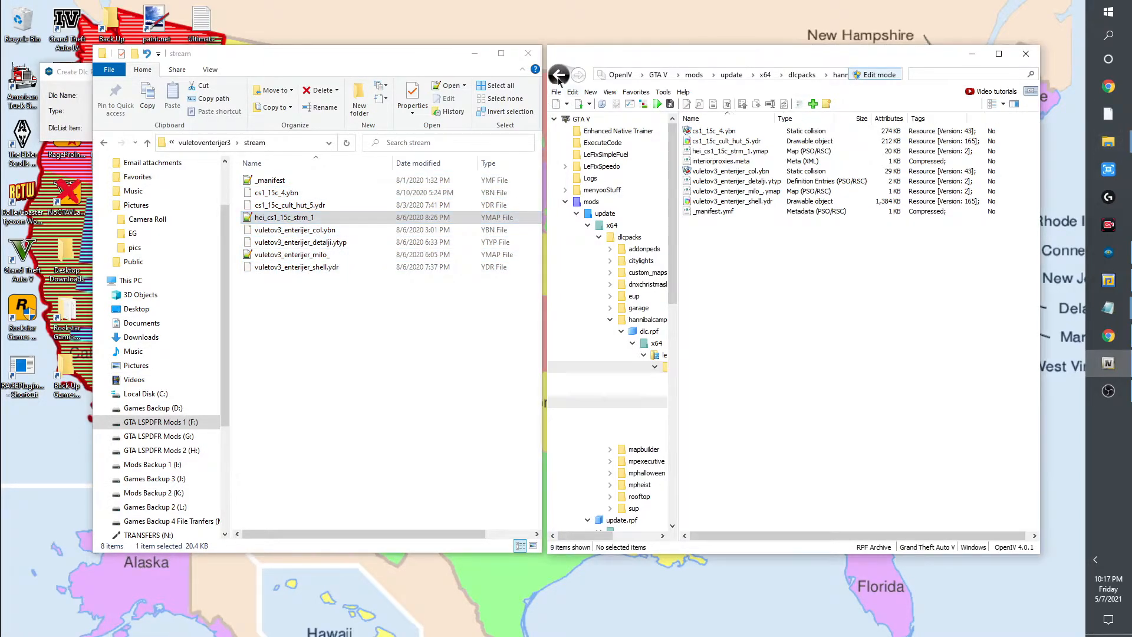
pyautogui.click(103, 143)
pyautogui.click(104, 143)
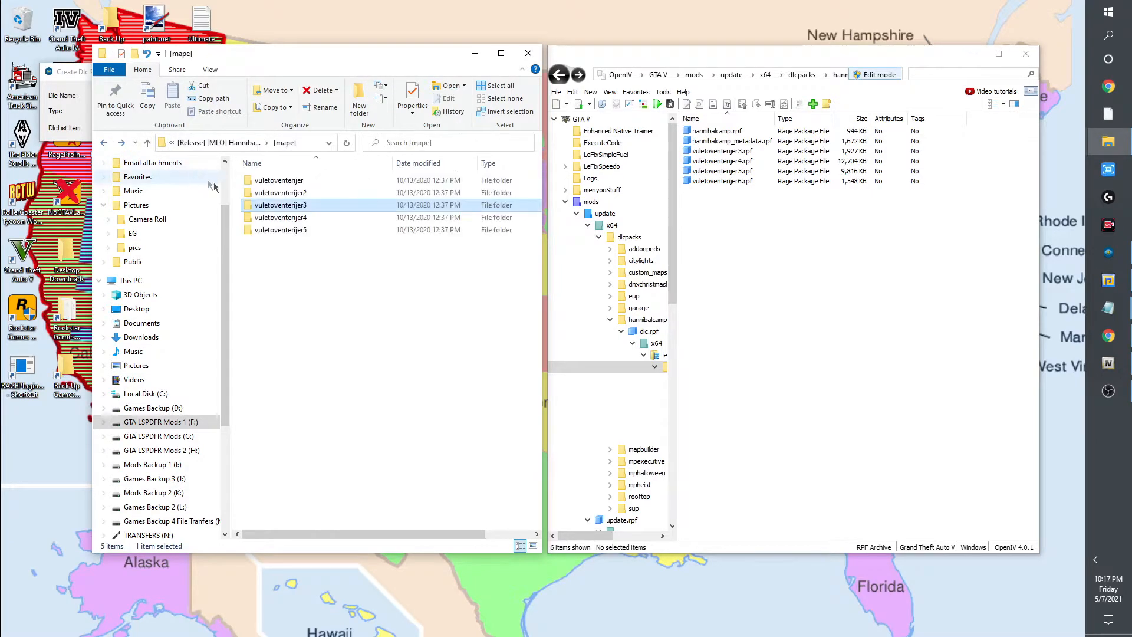
# Compare the contents of vuletoventerijer4.rpf with the files in the vuletoventerijer4 stream folder.
pyautogui.click(287, 218)
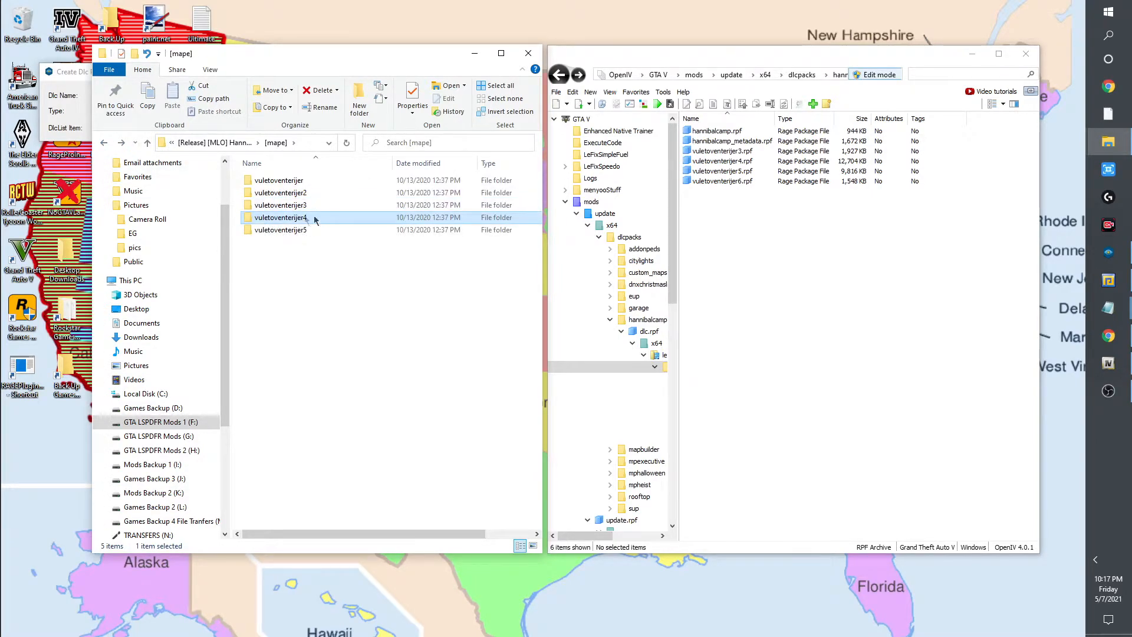
pyautogui.doubleClick(747, 162)
pyautogui.doubleClick(281, 217)
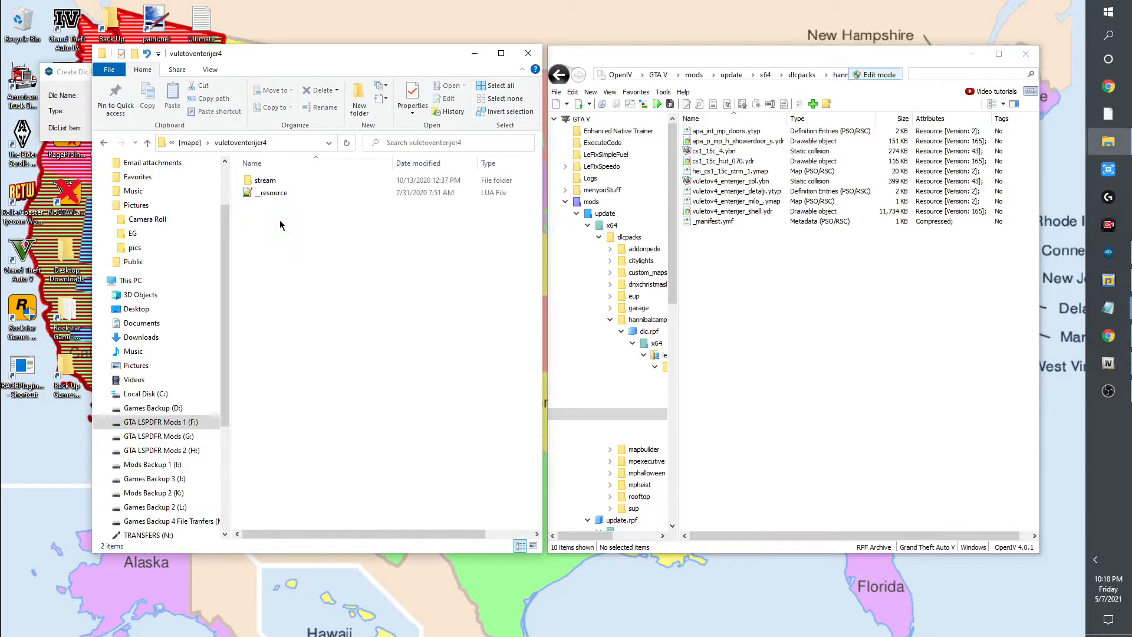
pyautogui.doubleClick(282, 179)
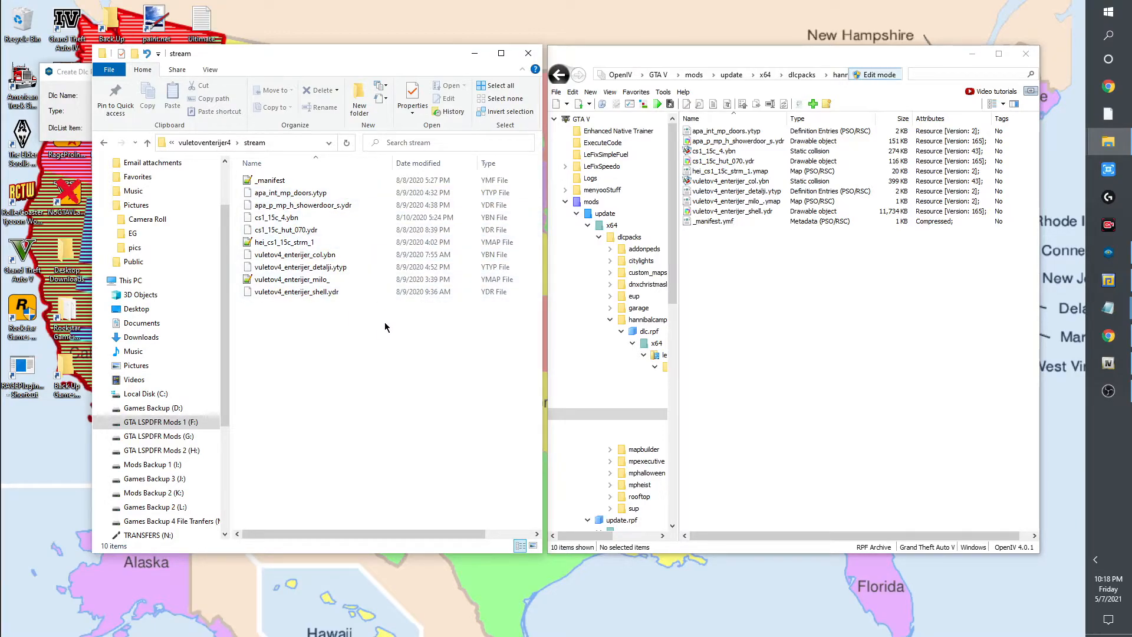
pyautogui.click(559, 74)
pyautogui.click(104, 143)
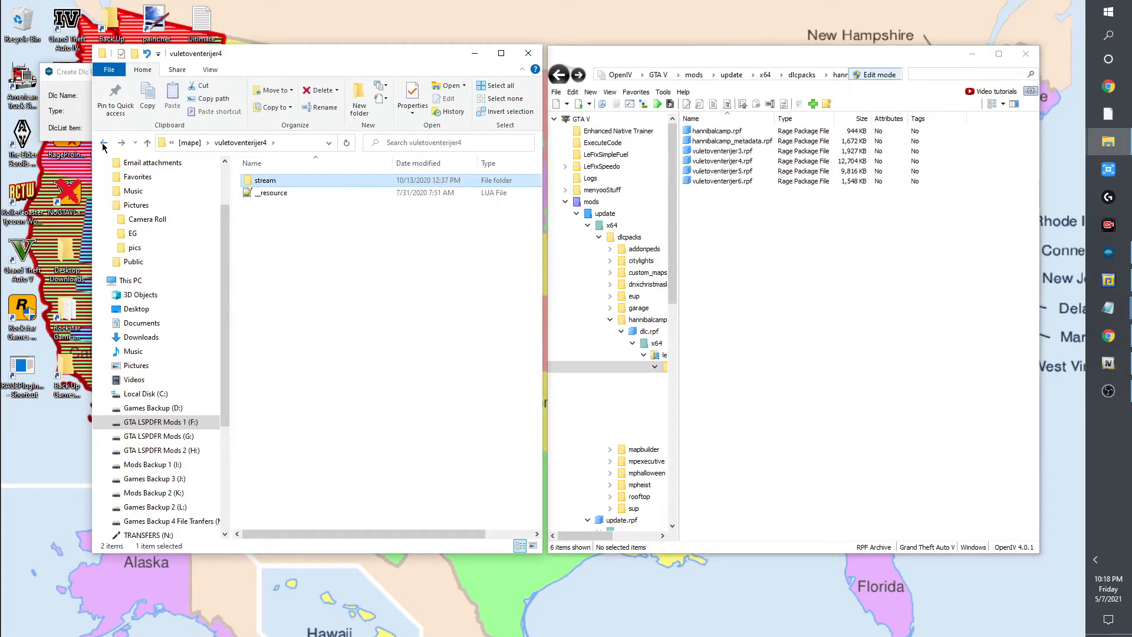
pyautogui.click(104, 143)
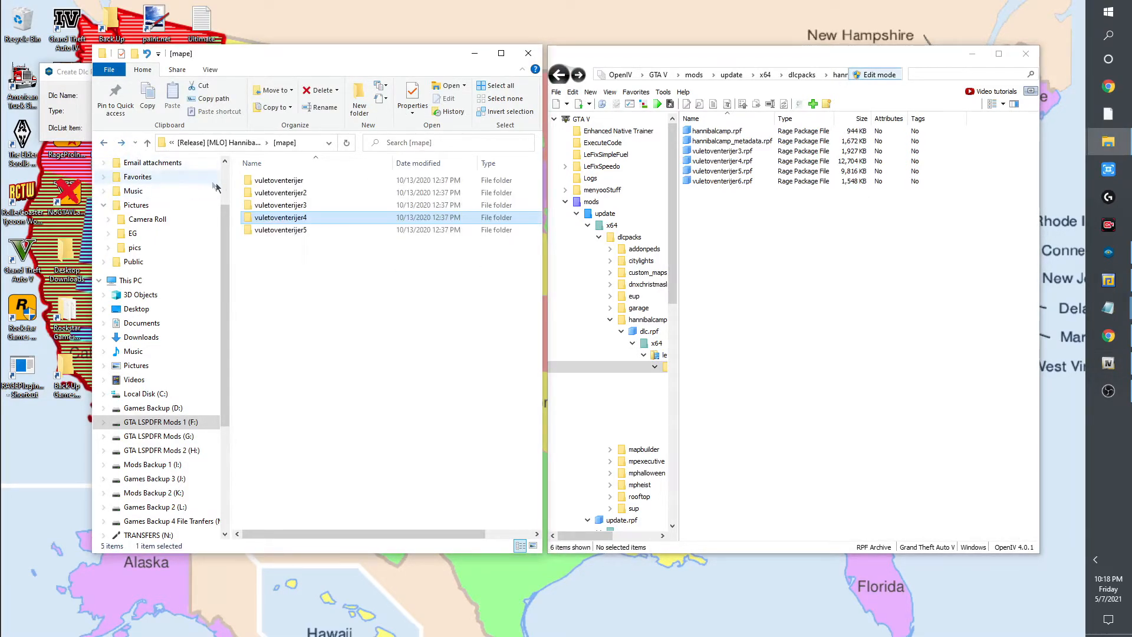
# Compare the contents of vuletoventerijer5.rpf with the loose files in the vuletoventerijer5 stream folder, excluding its [doors] folder.
pyautogui.doubleClick(270, 230)
pyautogui.click(713, 180)
pyautogui.doubleClick(715, 172)
pyautogui.doubleClick(265, 181)
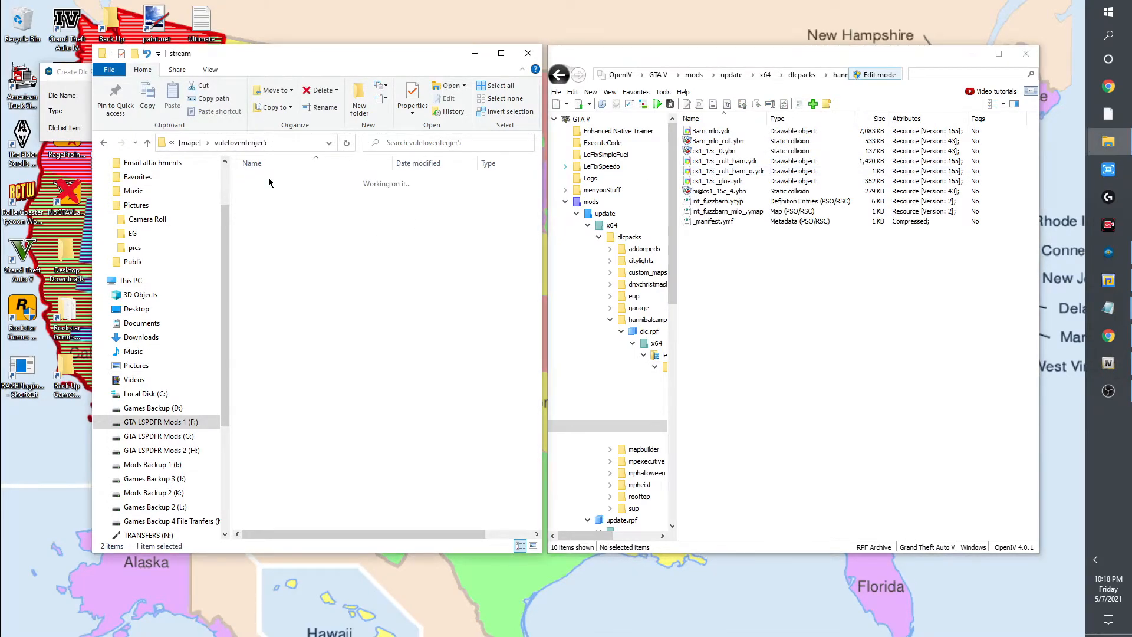
pyautogui.moveTo(349, 324); pyautogui.dragTo(281, 196)
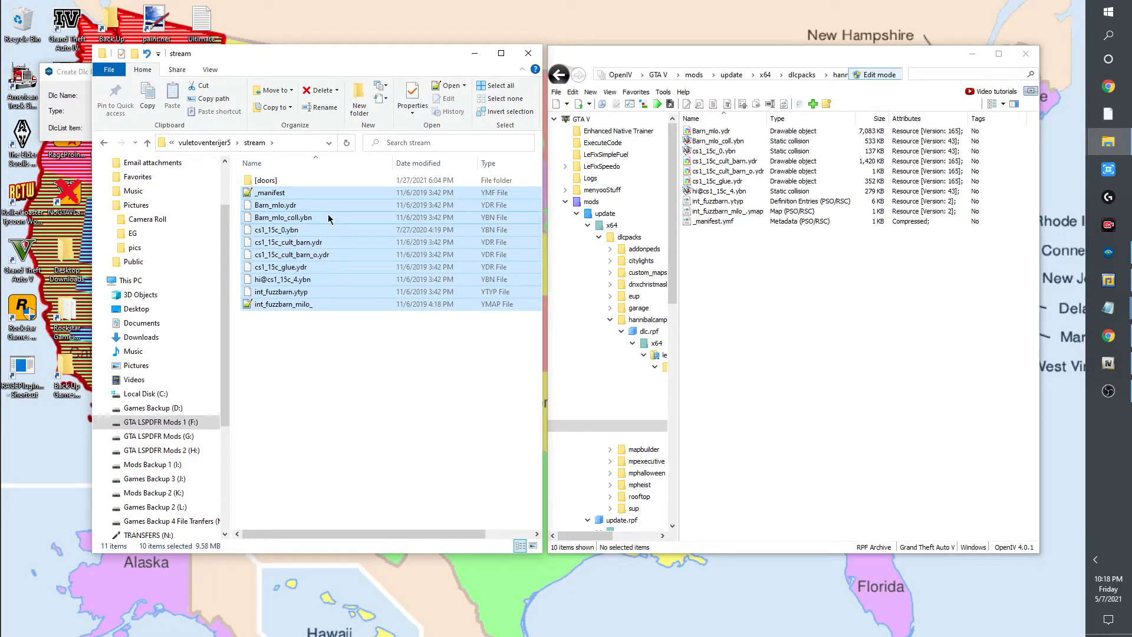
pyautogui.click(758, 292)
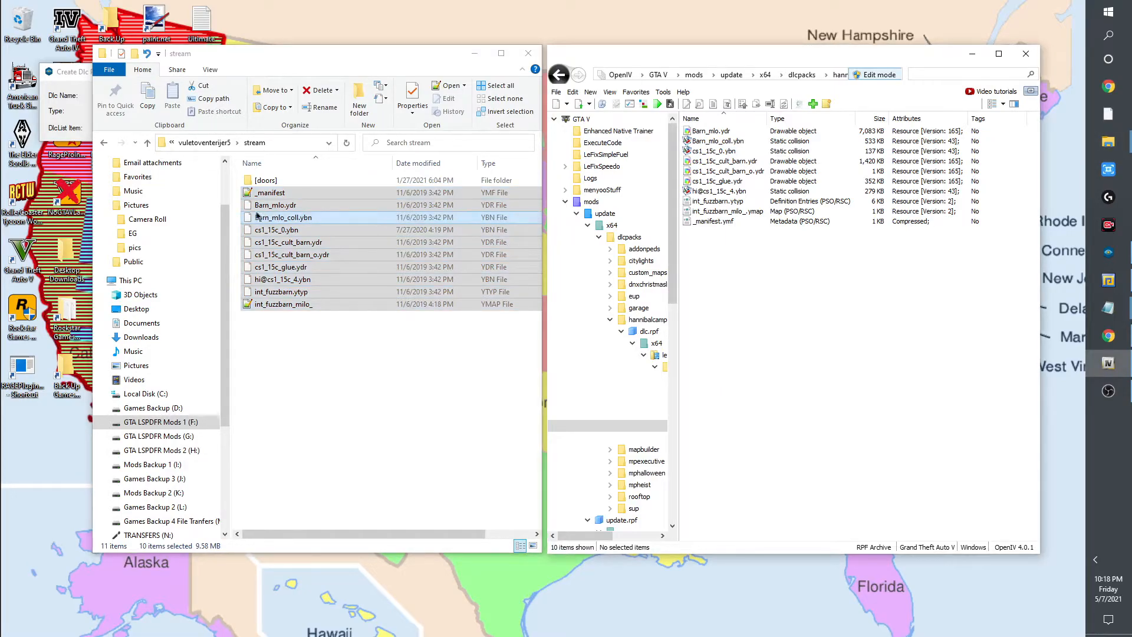
# Compare the contents of vuletoventerijer6.rpf with the manifest, door and prop files in the vuletoventerijer5 [doors] folder.
pyautogui.click(558, 74)
pyautogui.doubleClick(700, 181)
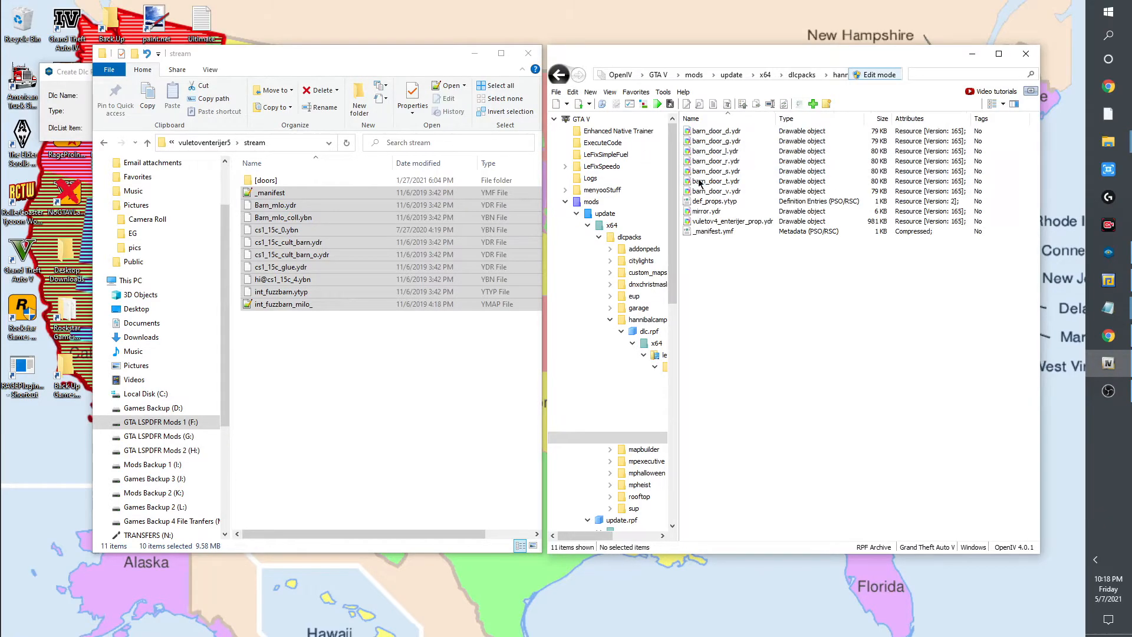
pyautogui.click(270, 180)
pyautogui.doubleClick(269, 180)
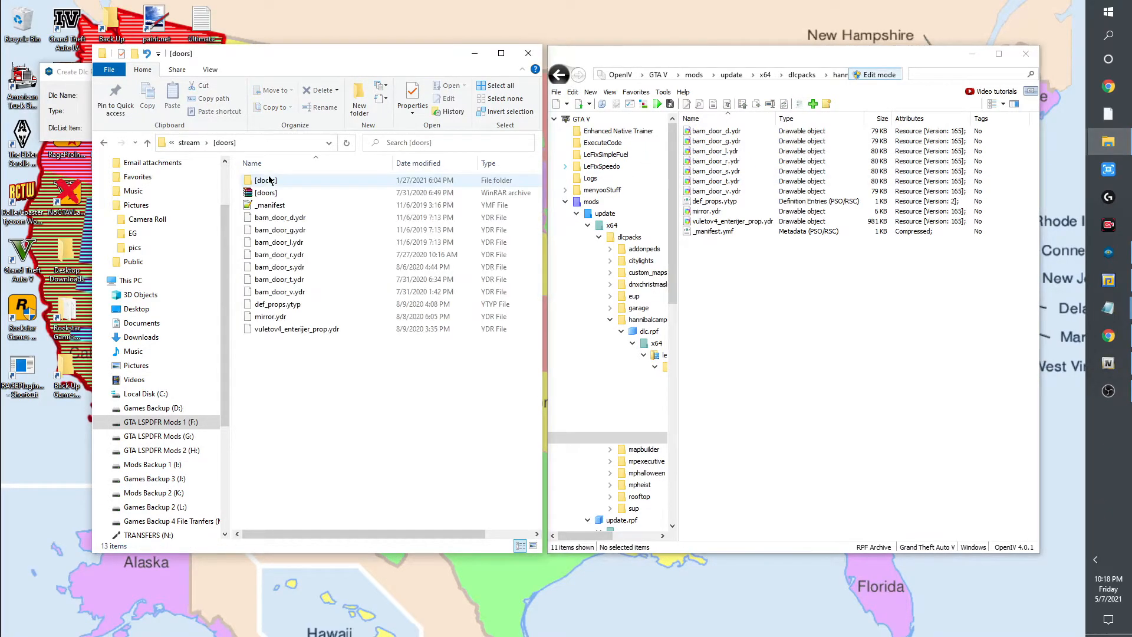
pyautogui.moveTo(339, 349); pyautogui.dragTo(254, 208)
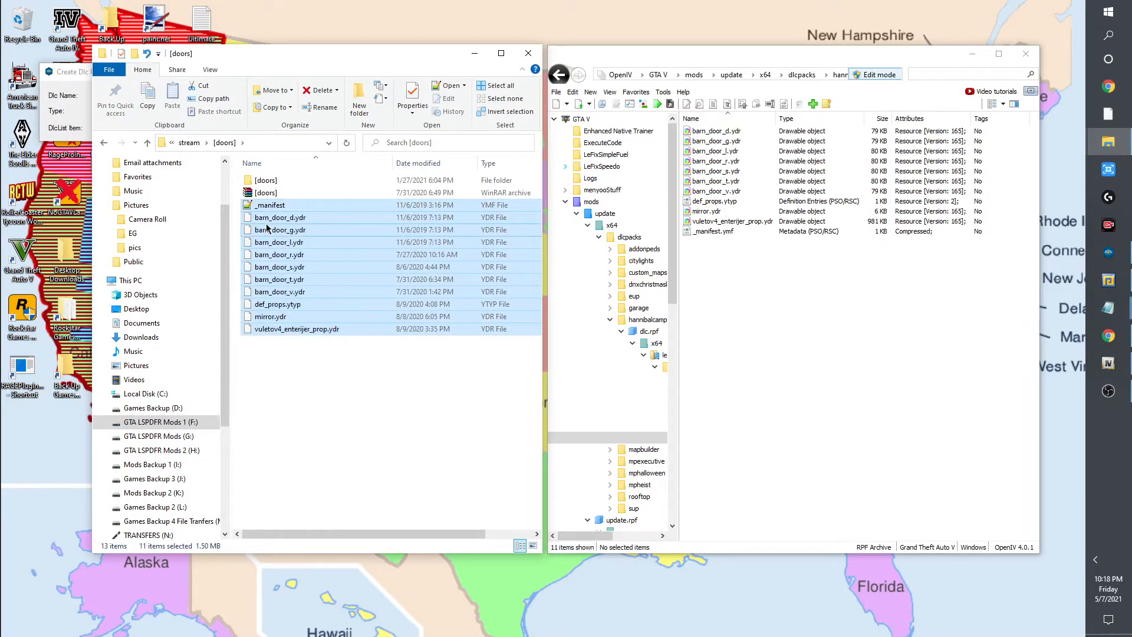
pyautogui.click(829, 336)
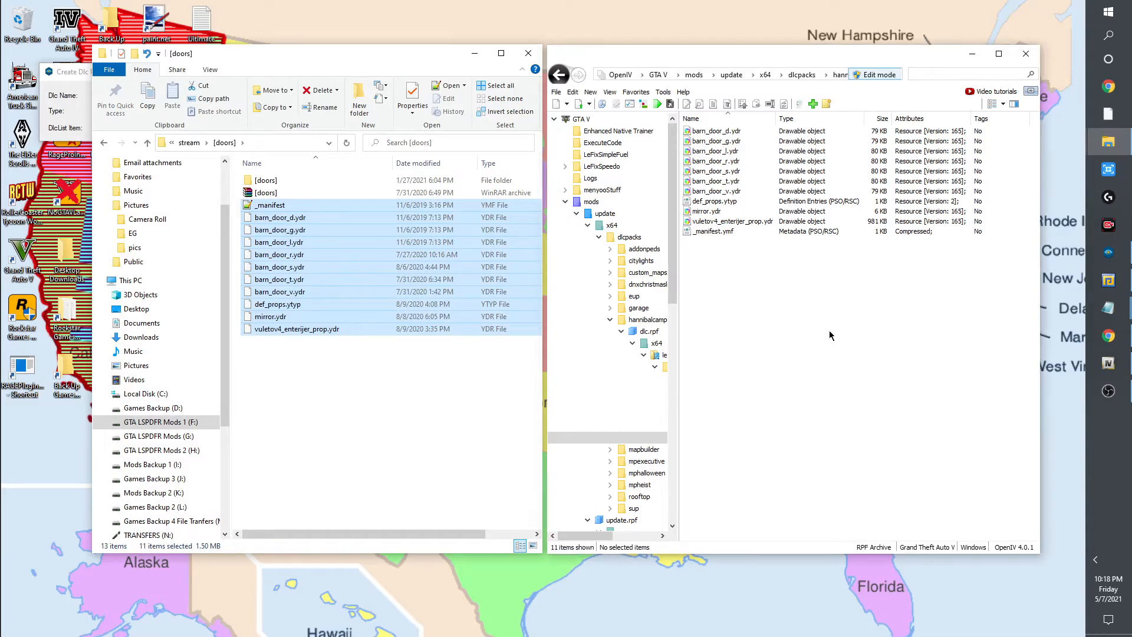
# Check the files in the nested [doors] subfolder and return to the vuletoventerijer5 stream folder.
pyautogui.doubleClick(267, 181)
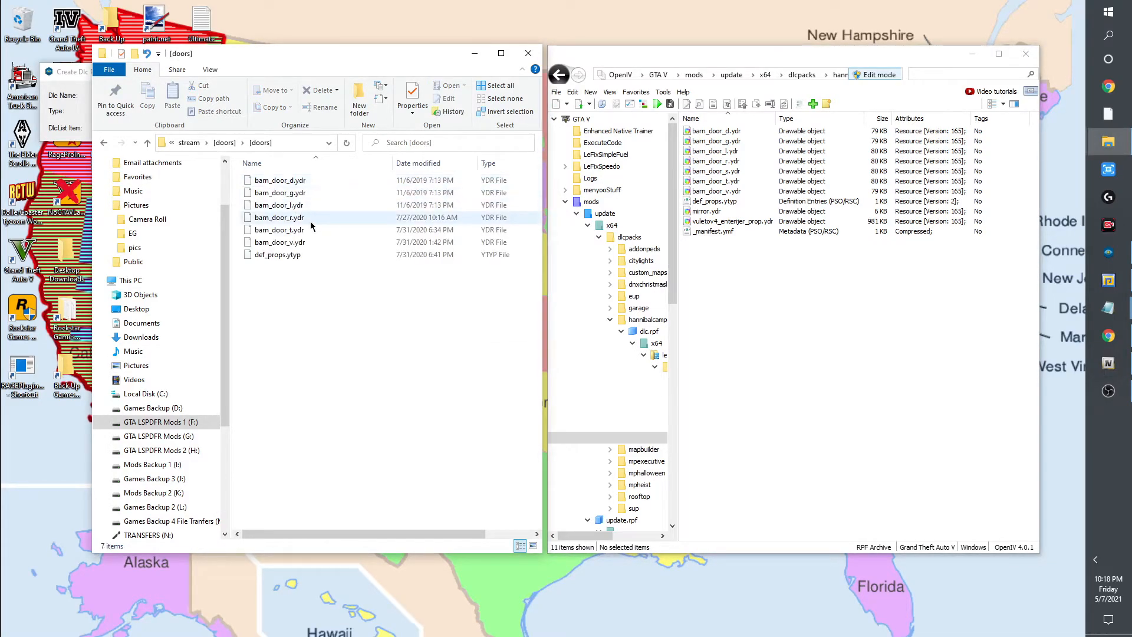
pyautogui.click(104, 143)
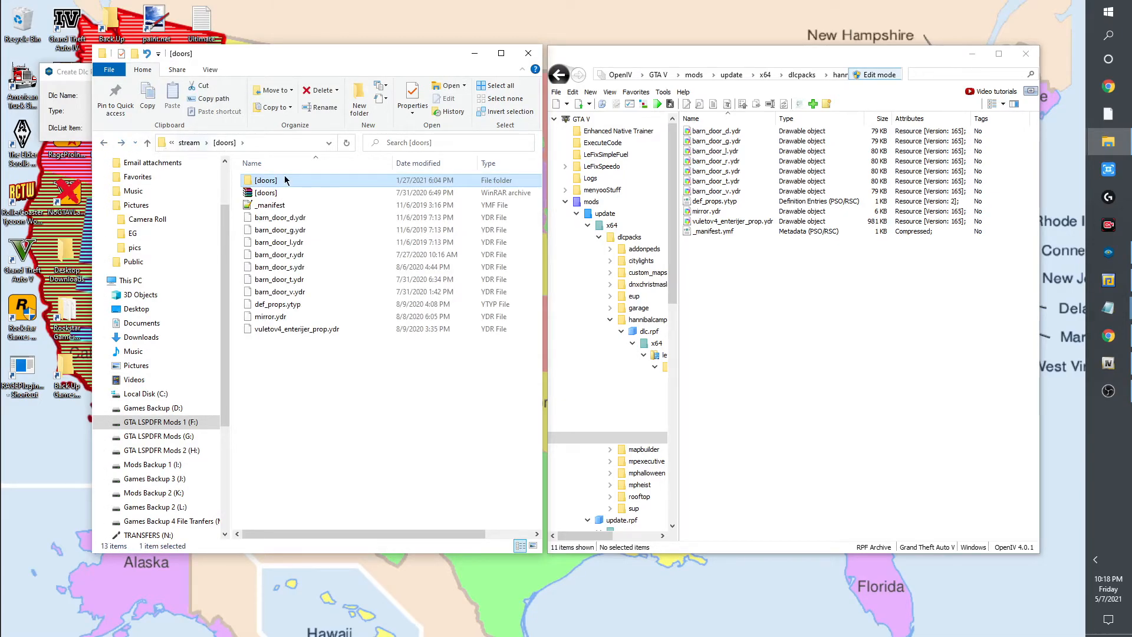
pyautogui.click(103, 144)
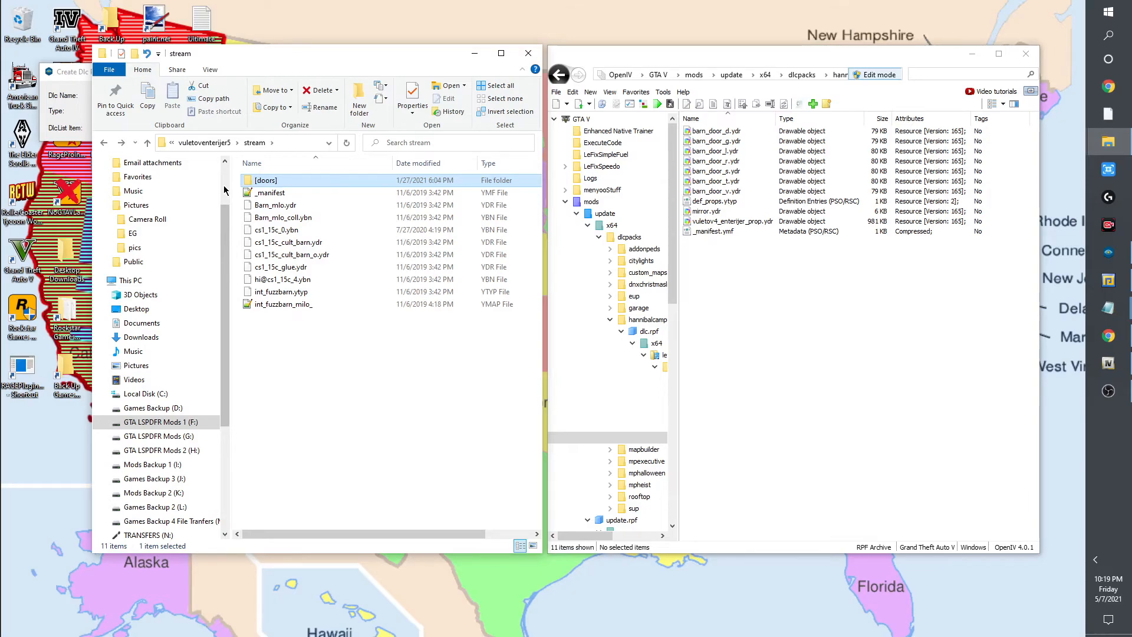
# Minimize the file browser and OpenIV, and switch to the Hannibal Camp Interiors forum page in Chrome.
pyautogui.click(475, 53)
pyautogui.click(972, 54)
pyautogui.click(1108, 336)
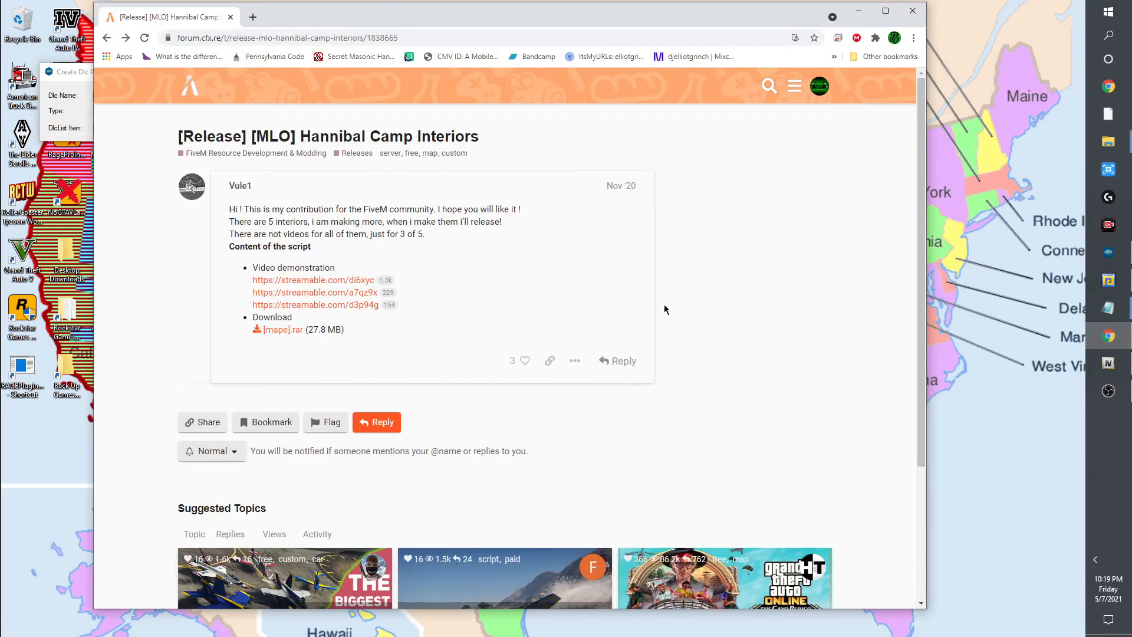